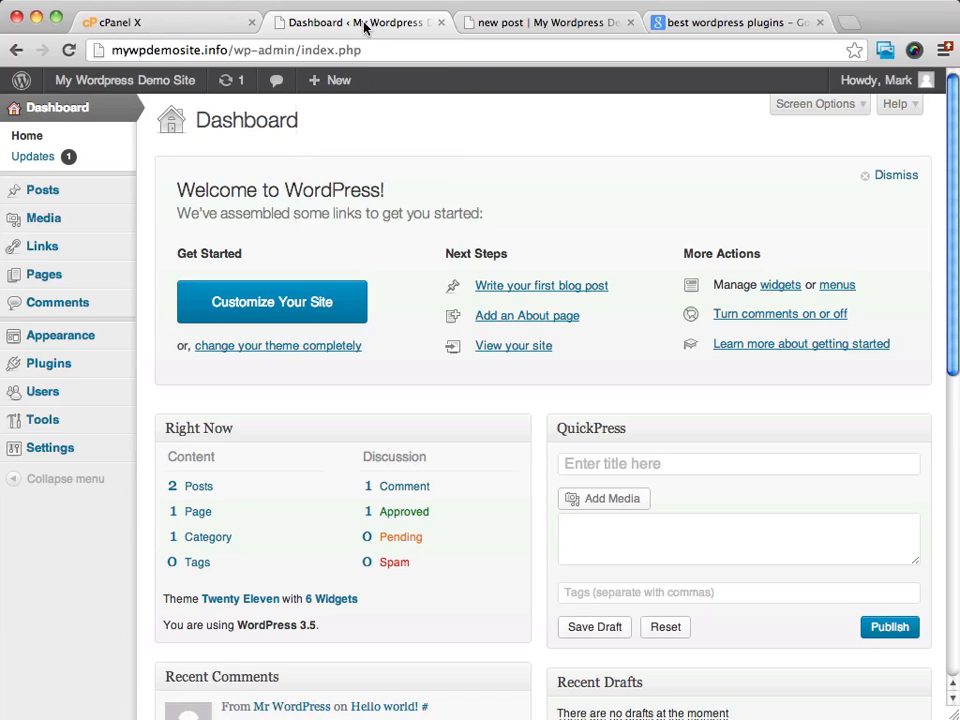
# - Open the "Top 10 WordPress Plugins for 2012" article from the Google results for best wordpress plugins
pyautogui.click(736, 24)
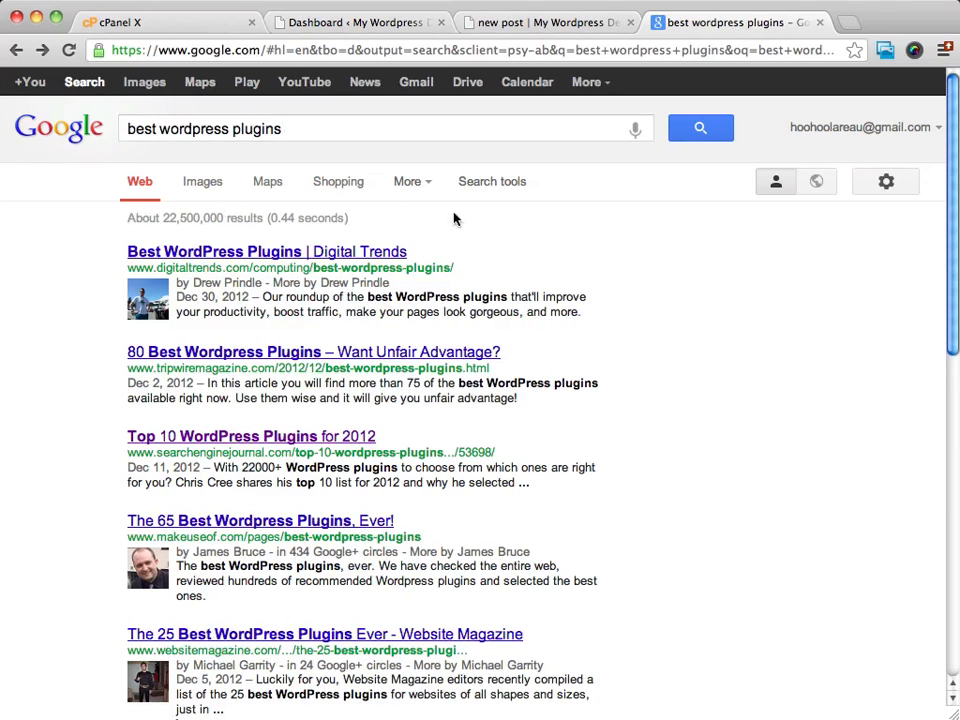
pyautogui.scroll(-5, 633, 428)
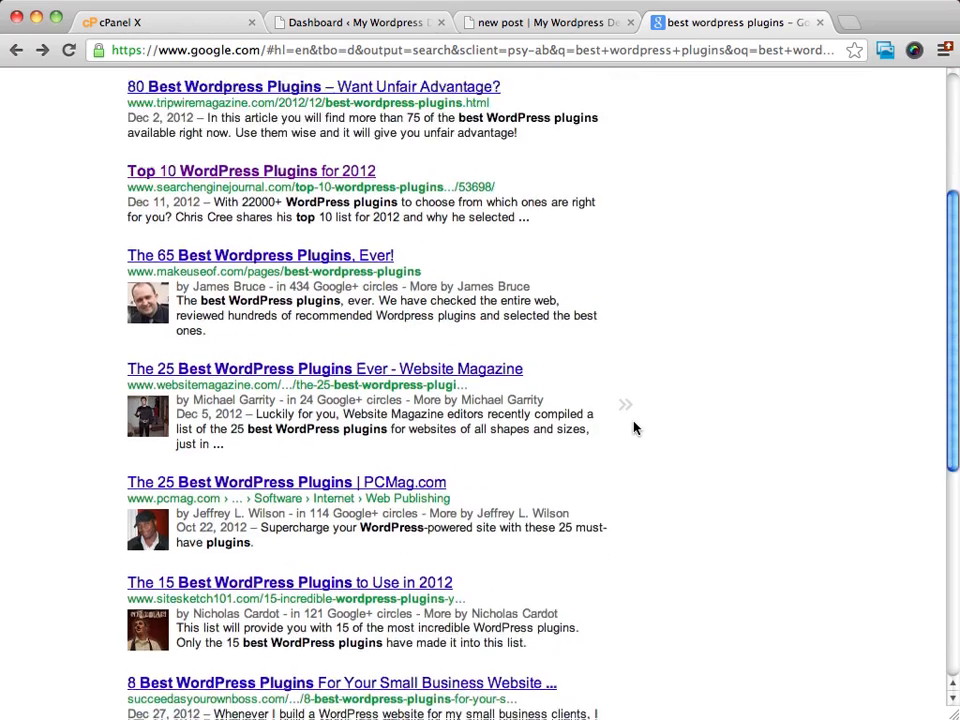
pyautogui.scroll(5, 632, 428)
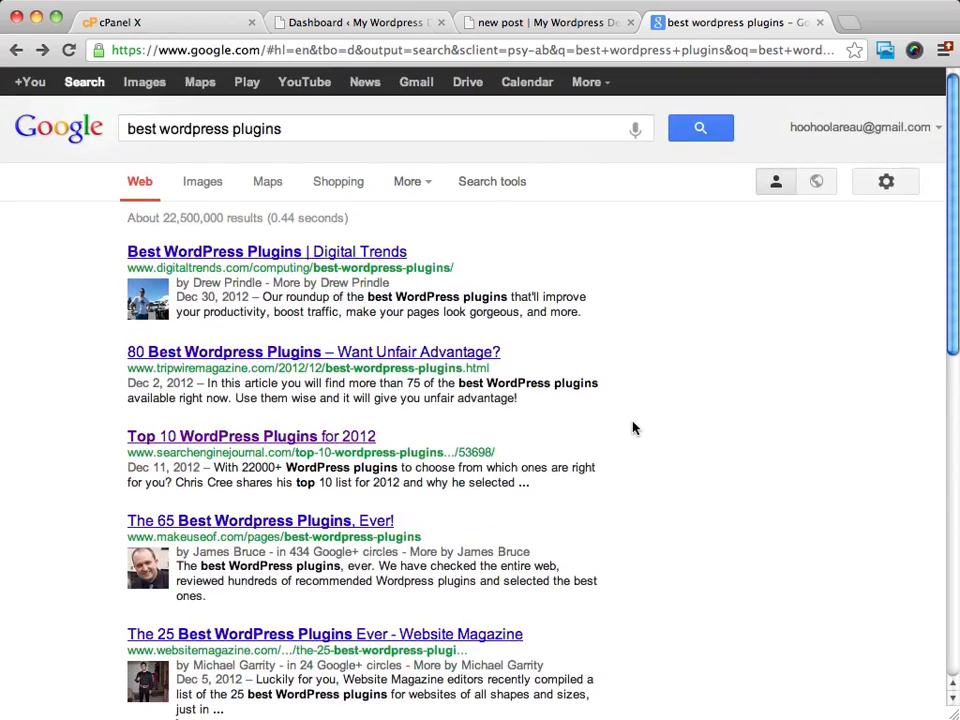
pyautogui.click(255, 441)
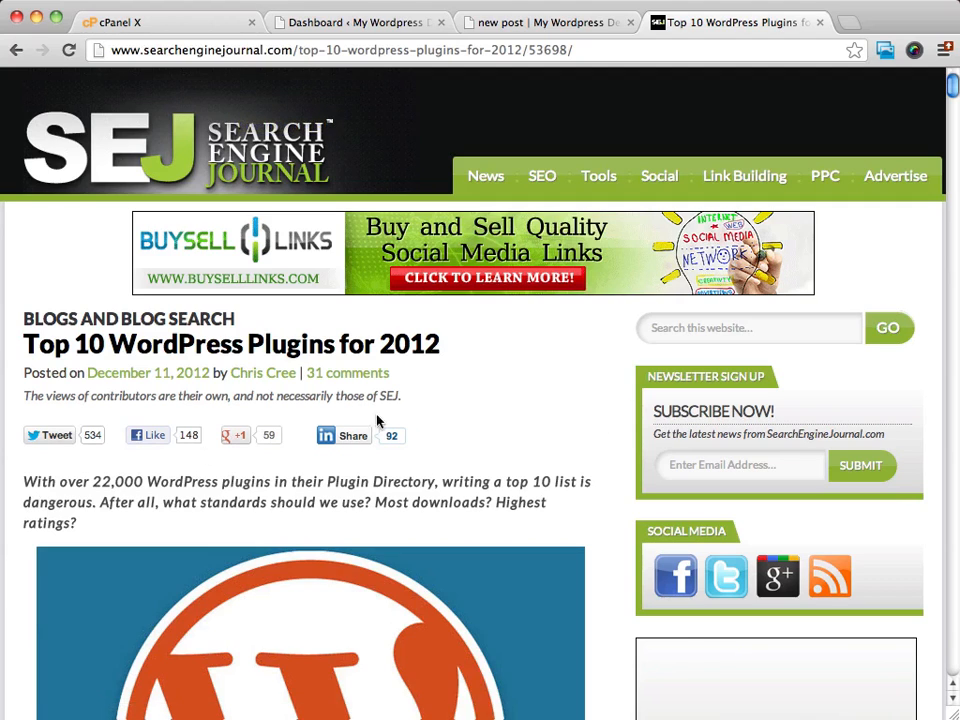
# - Read through the article's introduction and its WordPress SEO and W3 Total Cache sections for plugin recommendations
pyautogui.scroll(-2, 429, 390)
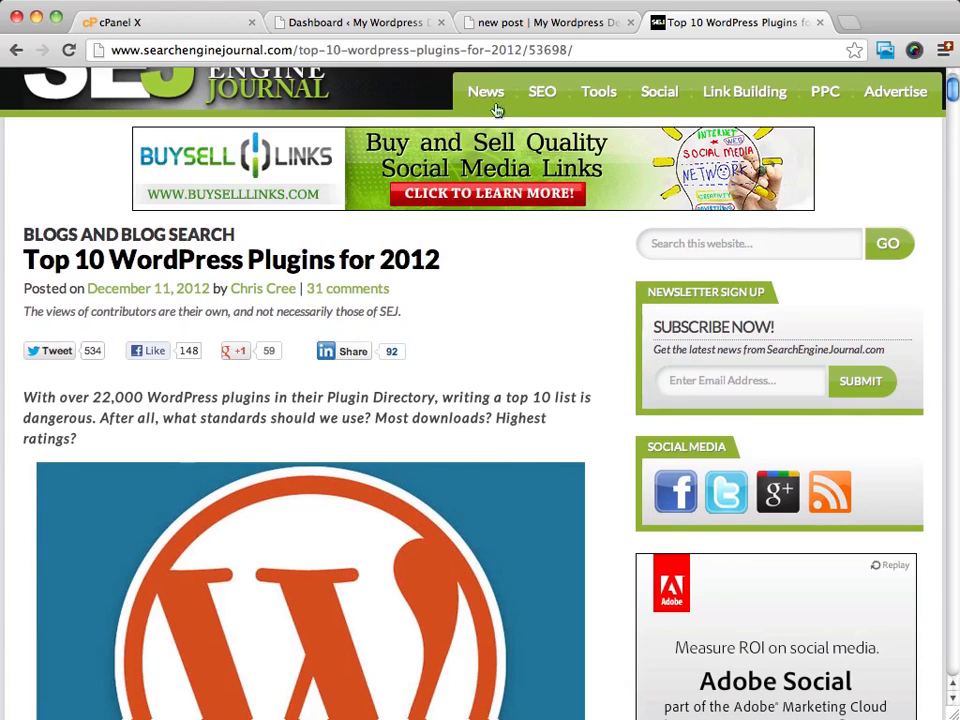
pyautogui.scroll(-5, 499, 236)
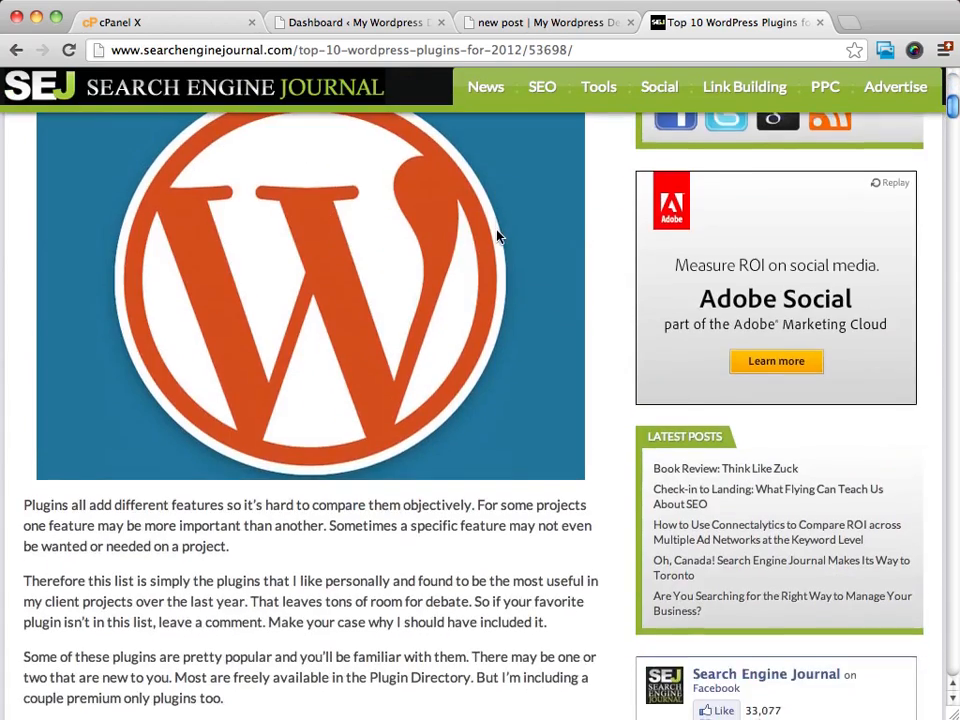
pyautogui.scroll(-5, 261, 214)
pyautogui.scroll(-9, 236, 223)
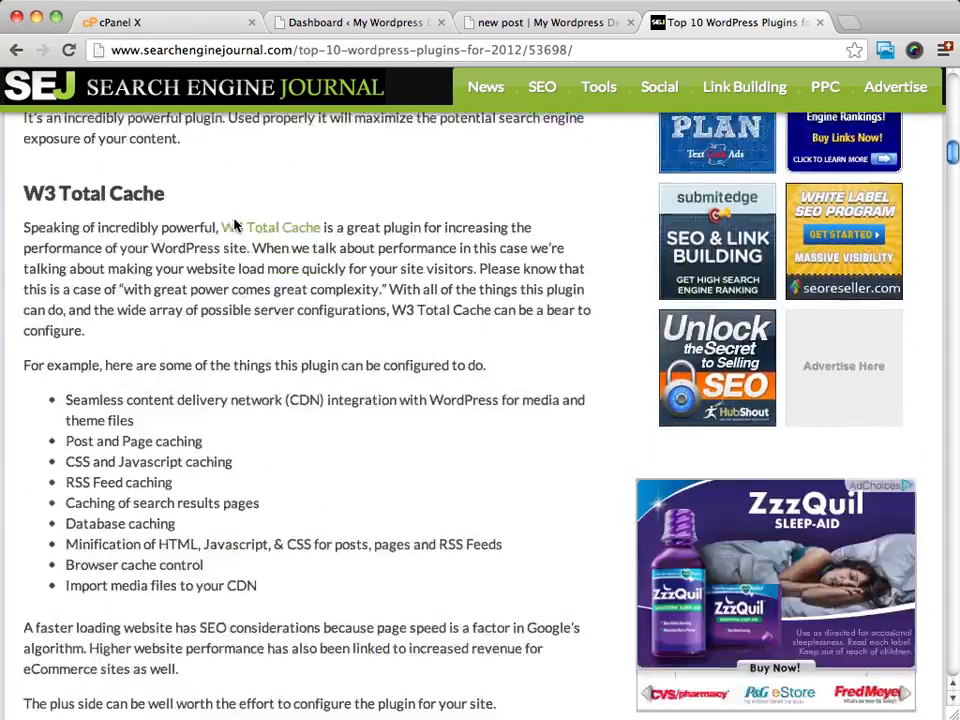
pyautogui.scroll(20, 236, 223)
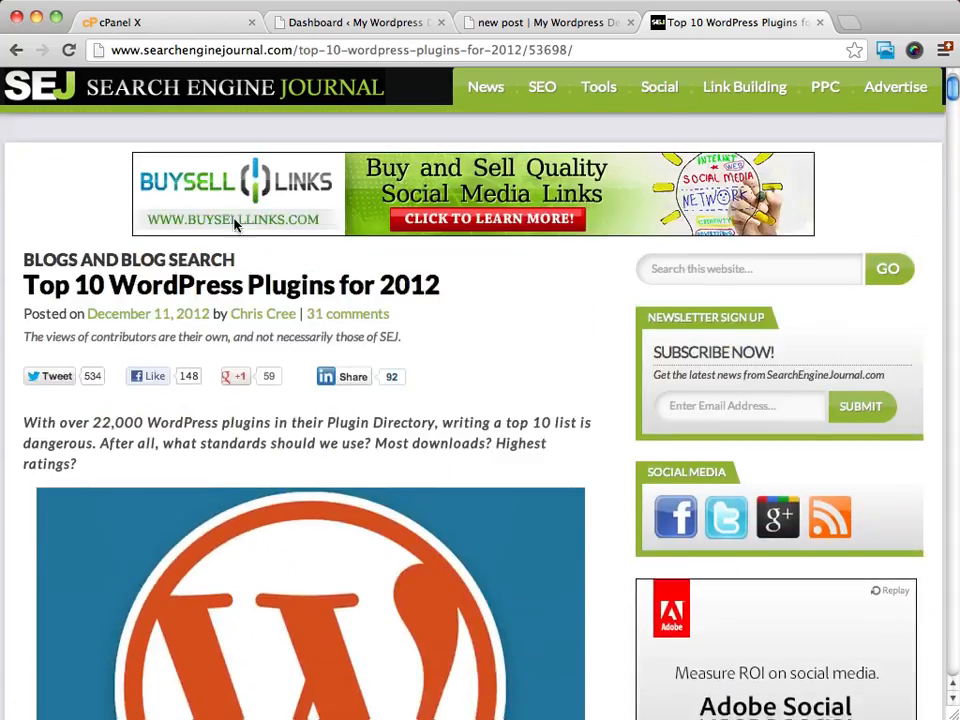
pyautogui.scroll(-6, 536, 343)
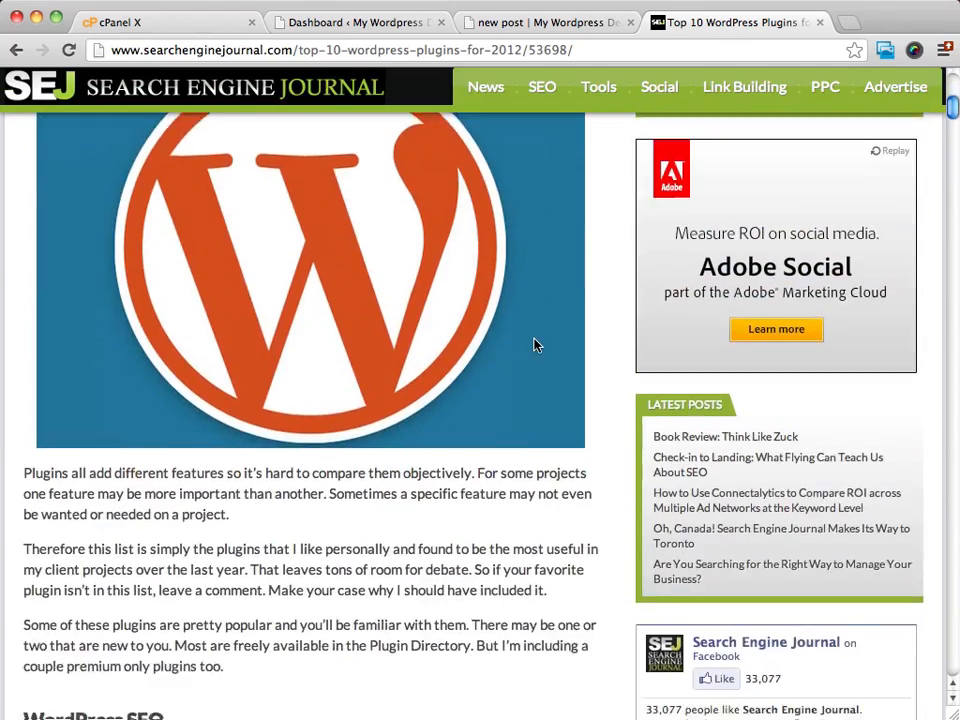
pyautogui.scroll(-2, 532, 342)
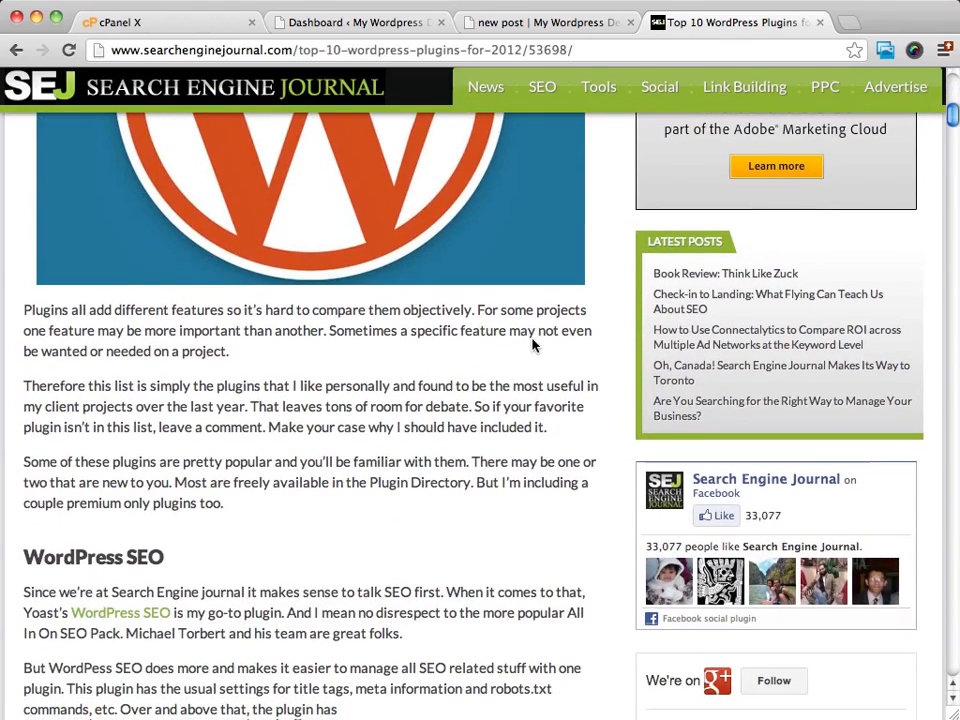
pyautogui.scroll(-3, 532, 344)
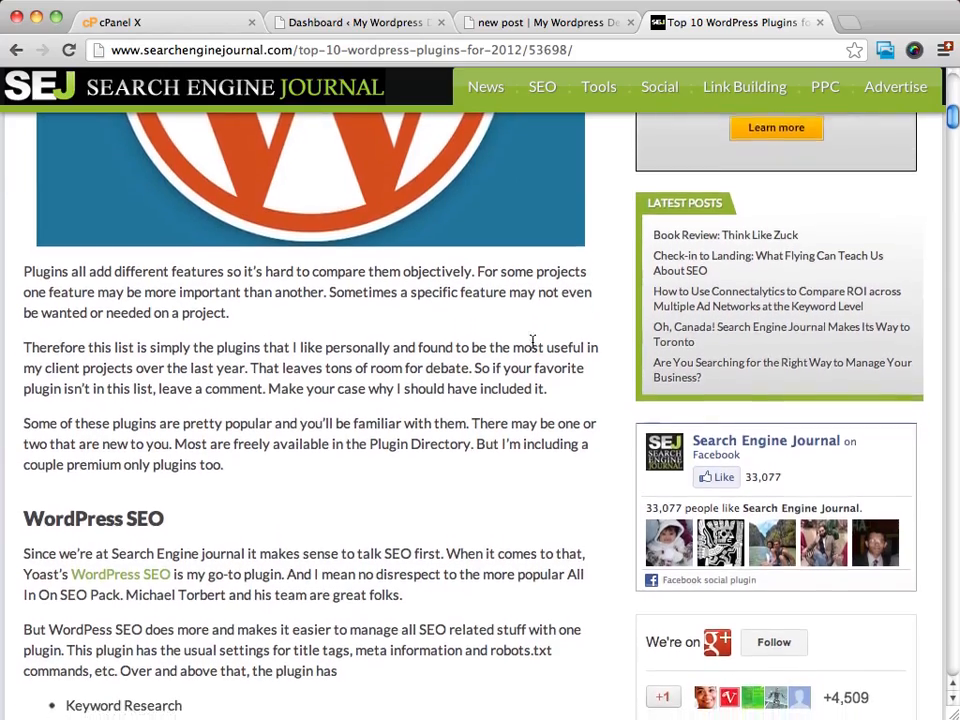
pyautogui.scroll(-1, 532, 343)
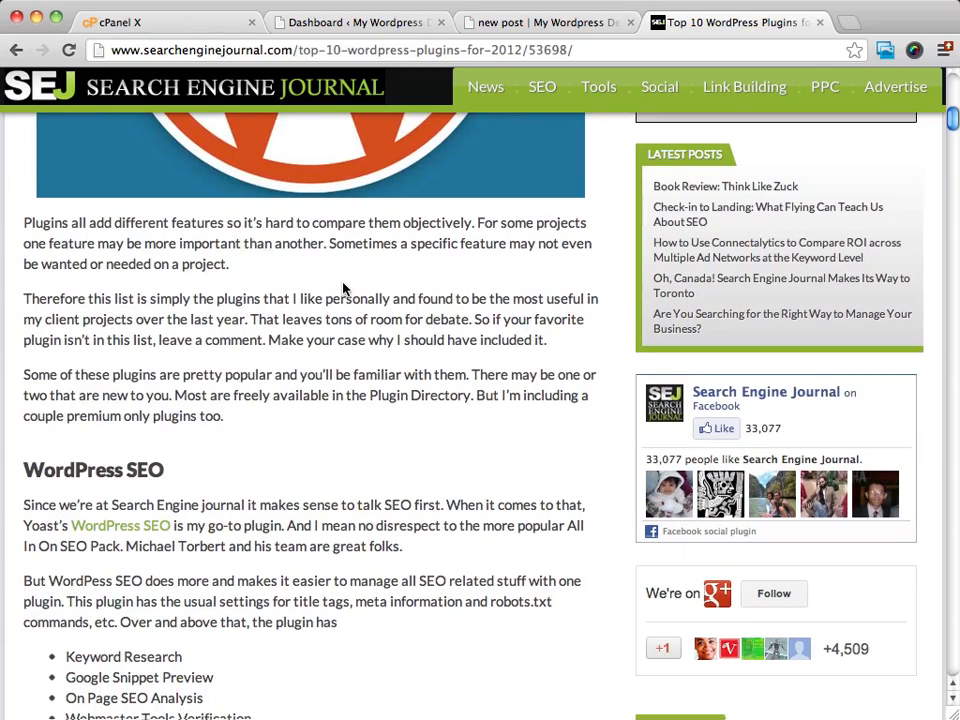
pyautogui.scroll(10, 343, 288)
pyautogui.scroll(-10, 440, 209)
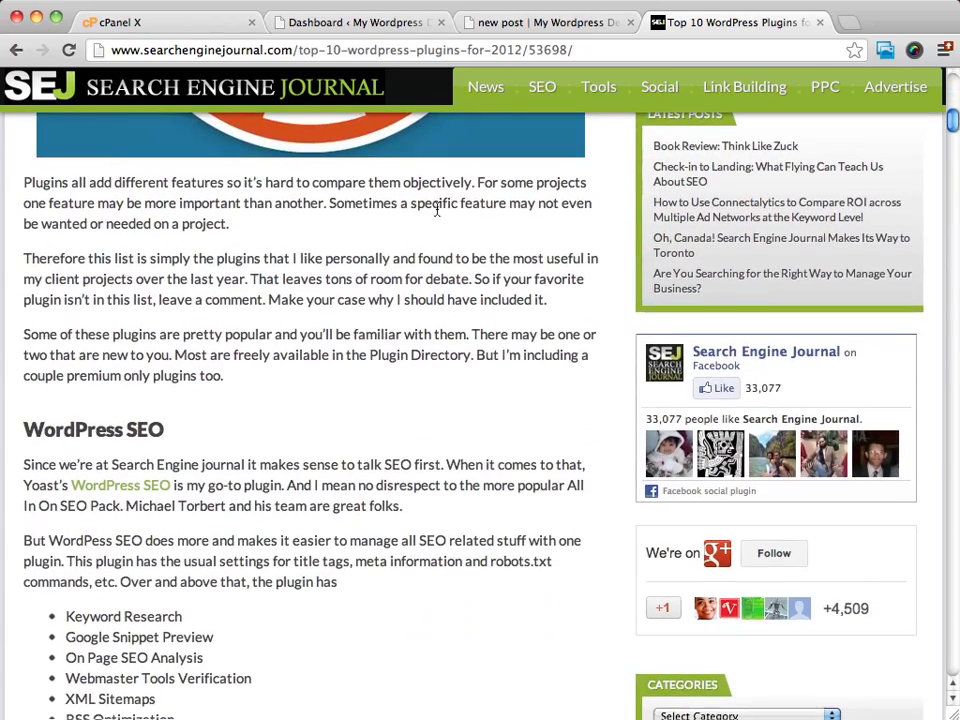
pyautogui.scroll(-5, 306, 416)
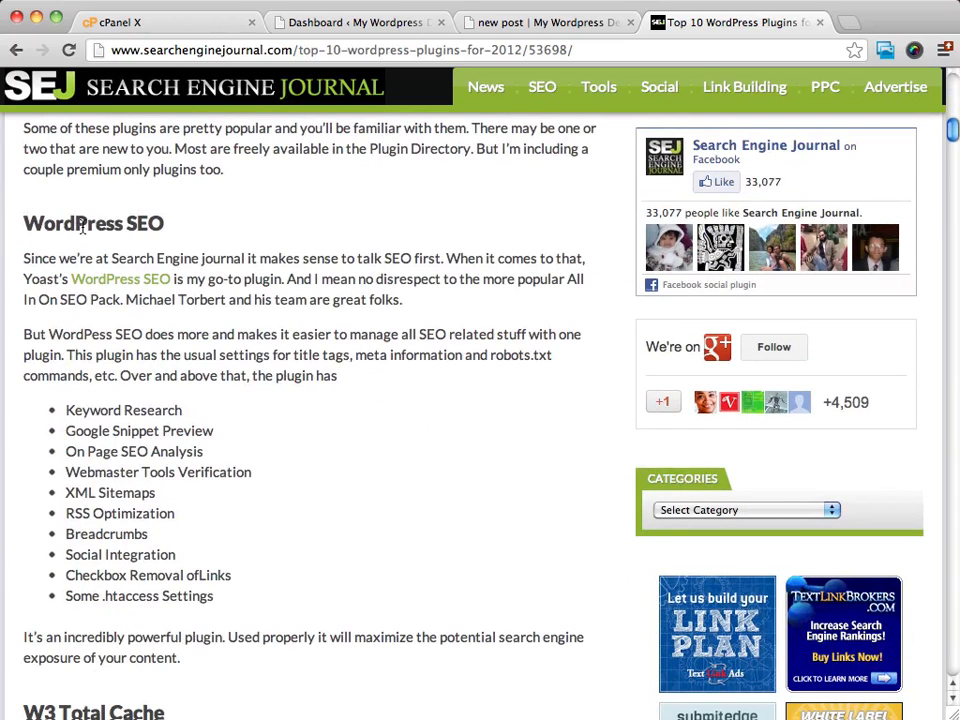
# - Switch to the WordPress admin site and display the popular plugins available for installation
pyautogui.click(330, 22)
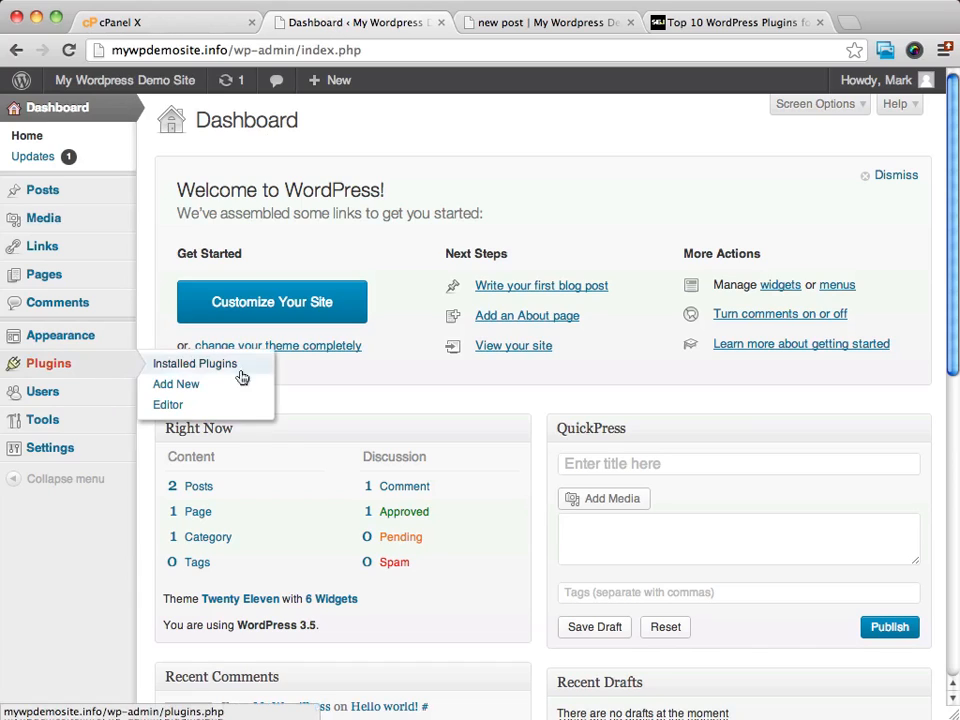
pyautogui.moveTo(55, 372)
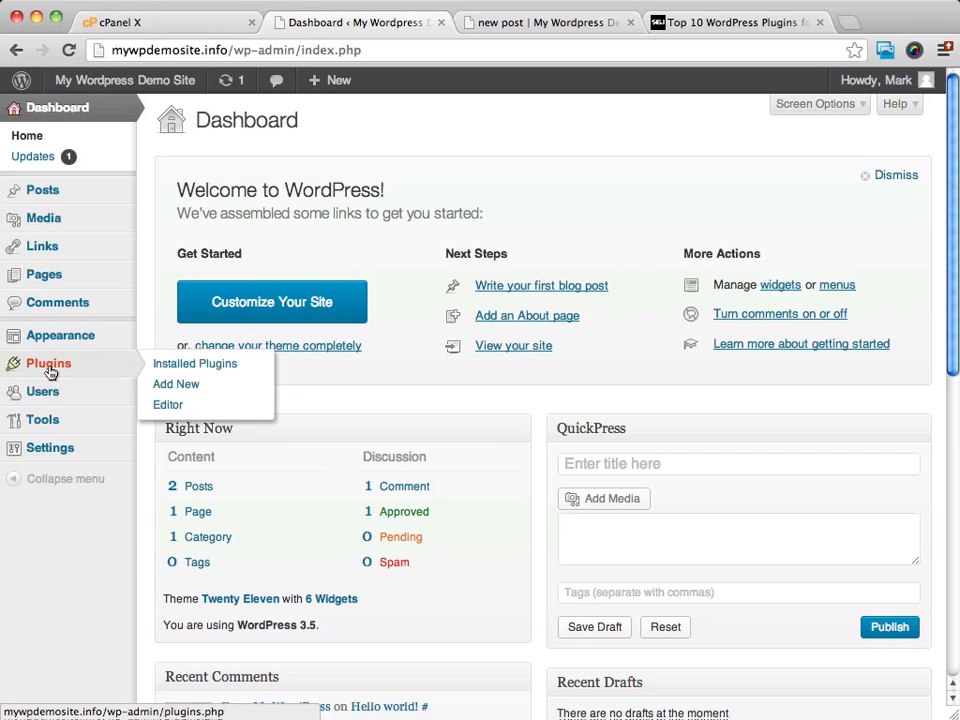
pyautogui.click(48, 368)
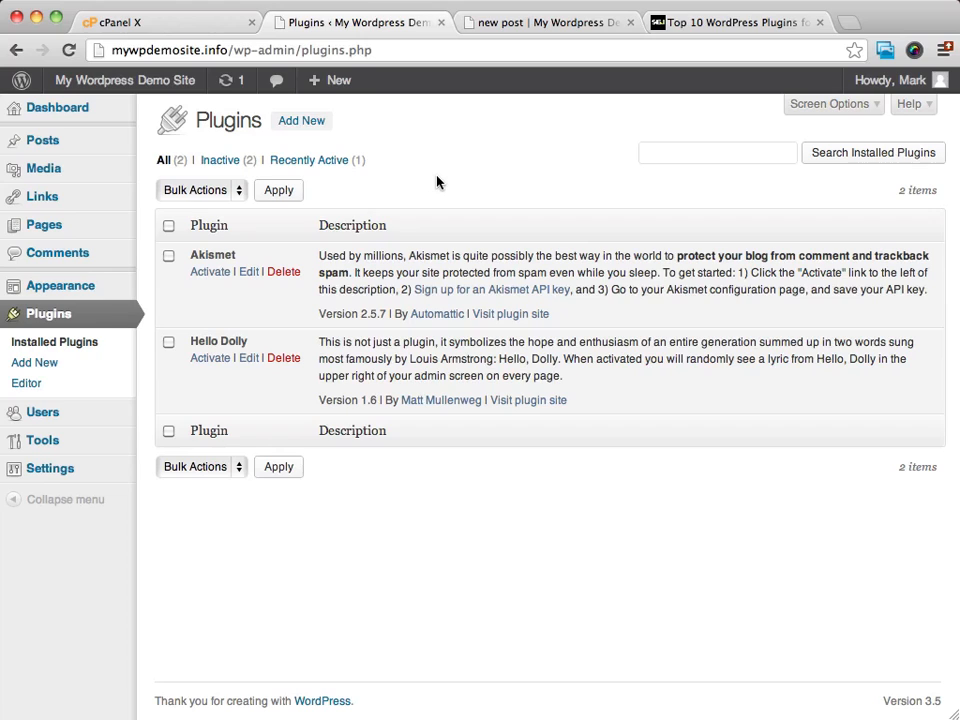
pyautogui.click(310, 122)
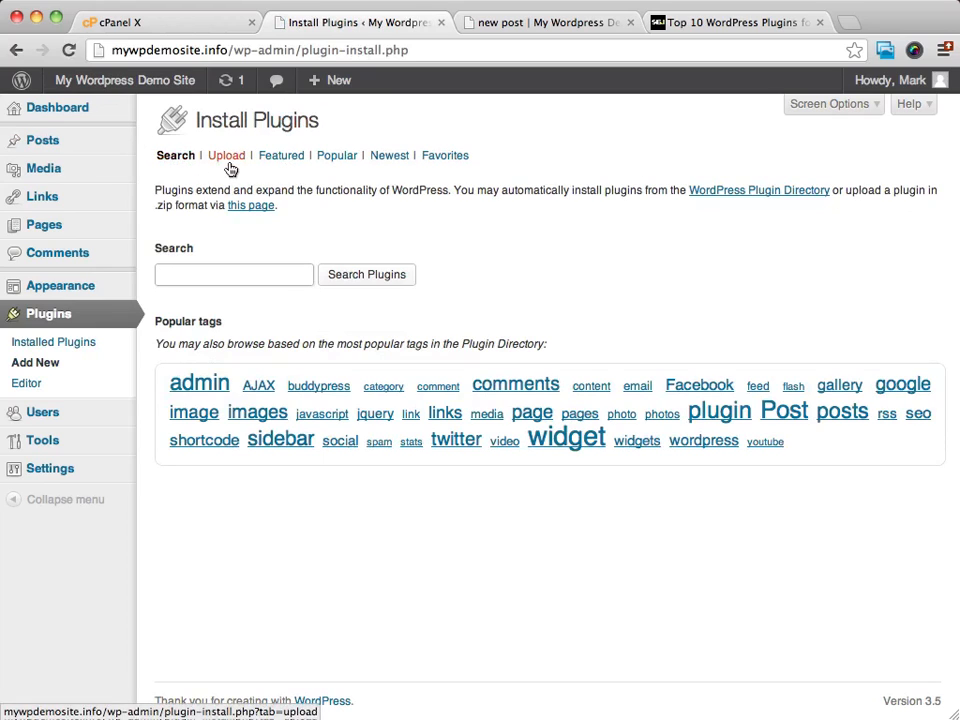
pyautogui.click(340, 160)
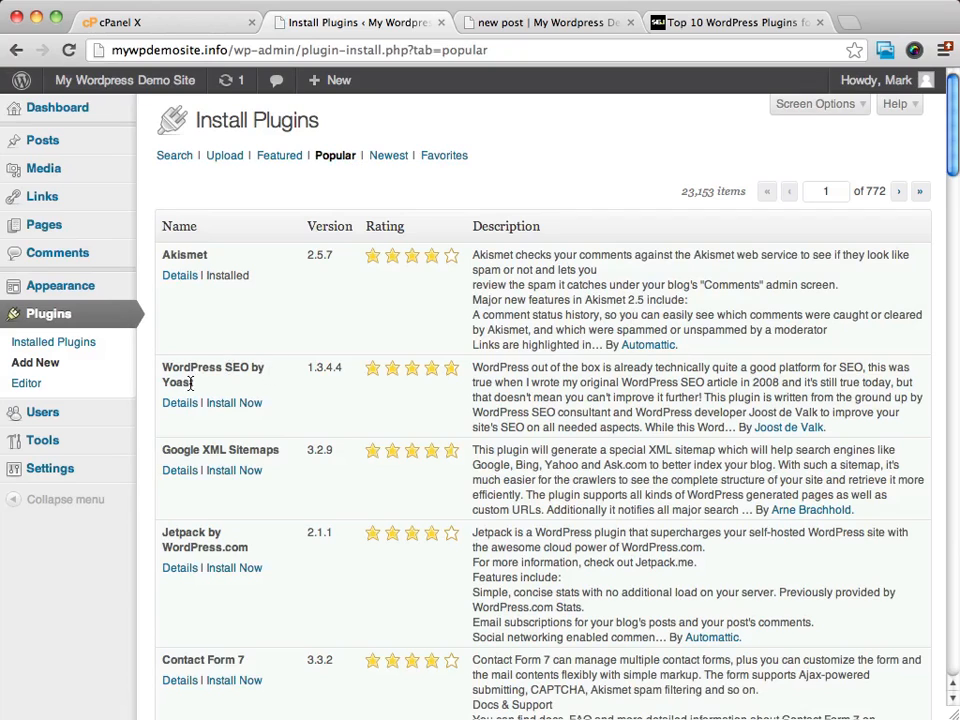
# - Check the plugin recommended in the article, and install WordPress SEO by Yoast from the popular plugins
pyautogui.click(690, 22)
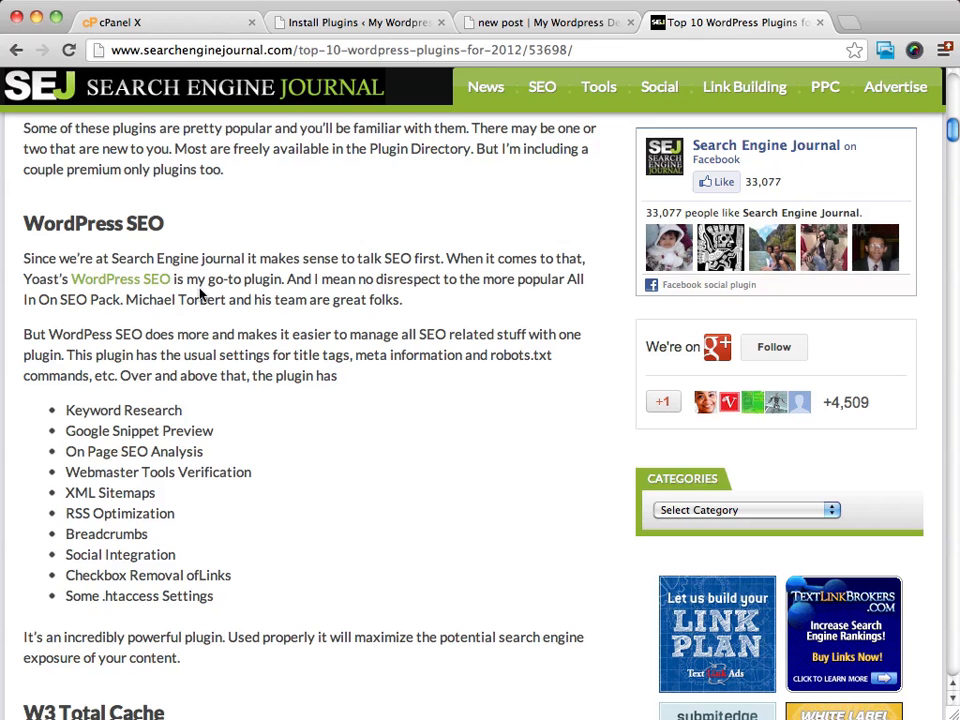
pyautogui.click(375, 24)
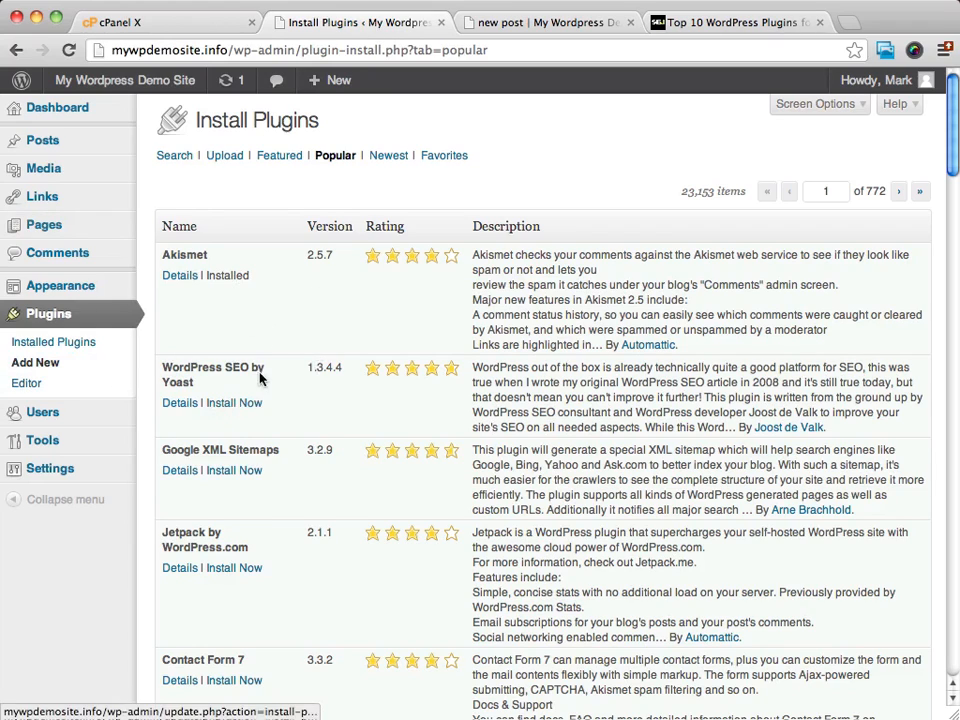
pyautogui.click(229, 404)
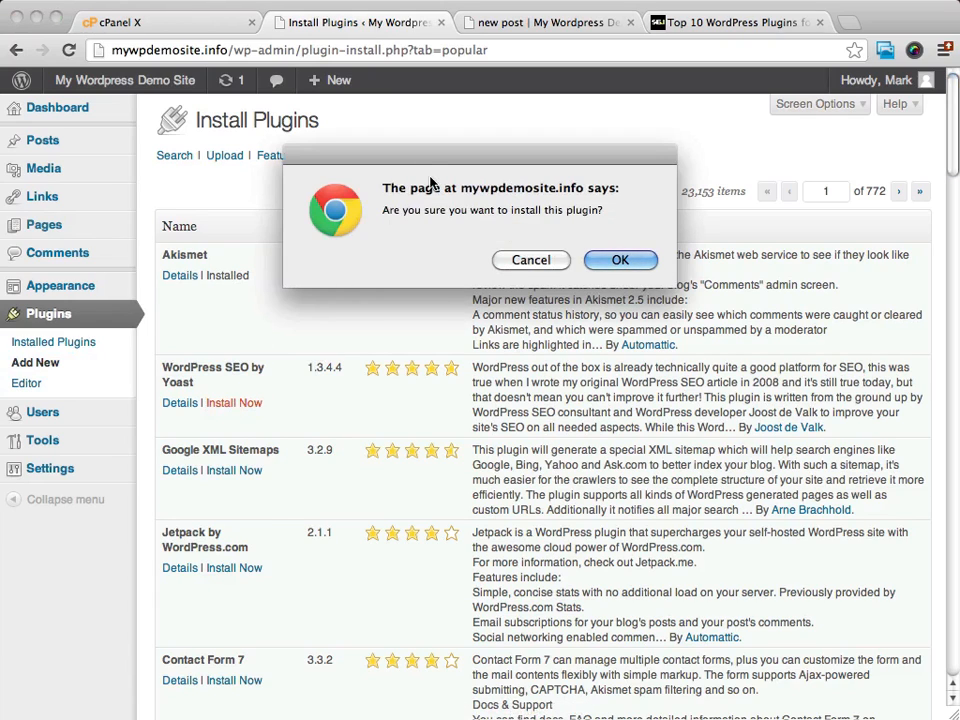
pyautogui.moveTo(384, 189); pyautogui.dragTo(639, 197)
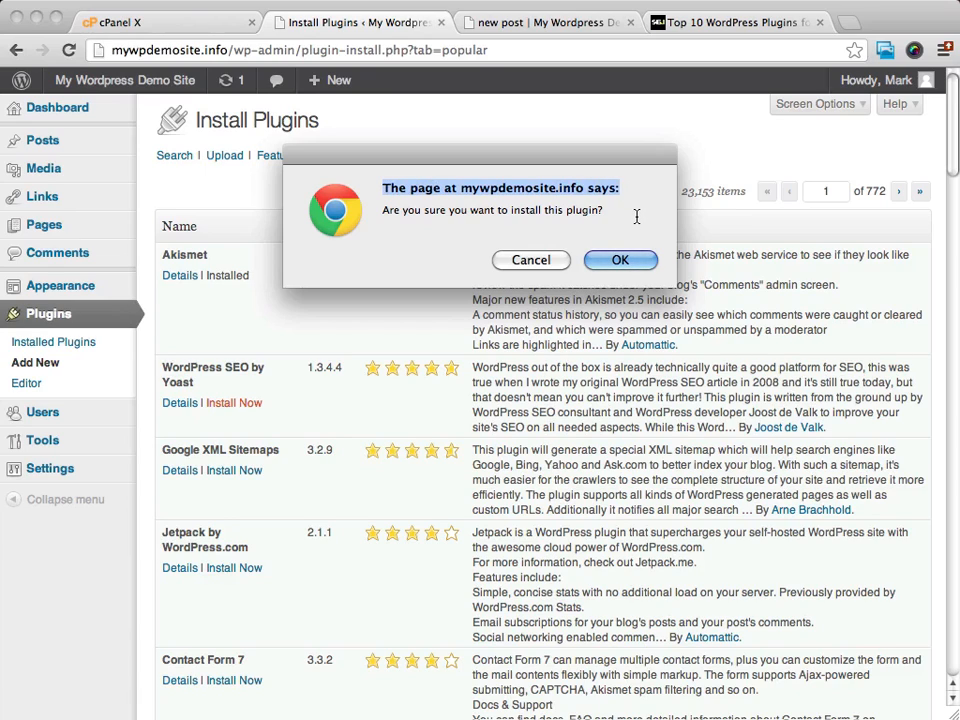
pyautogui.click(635, 262)
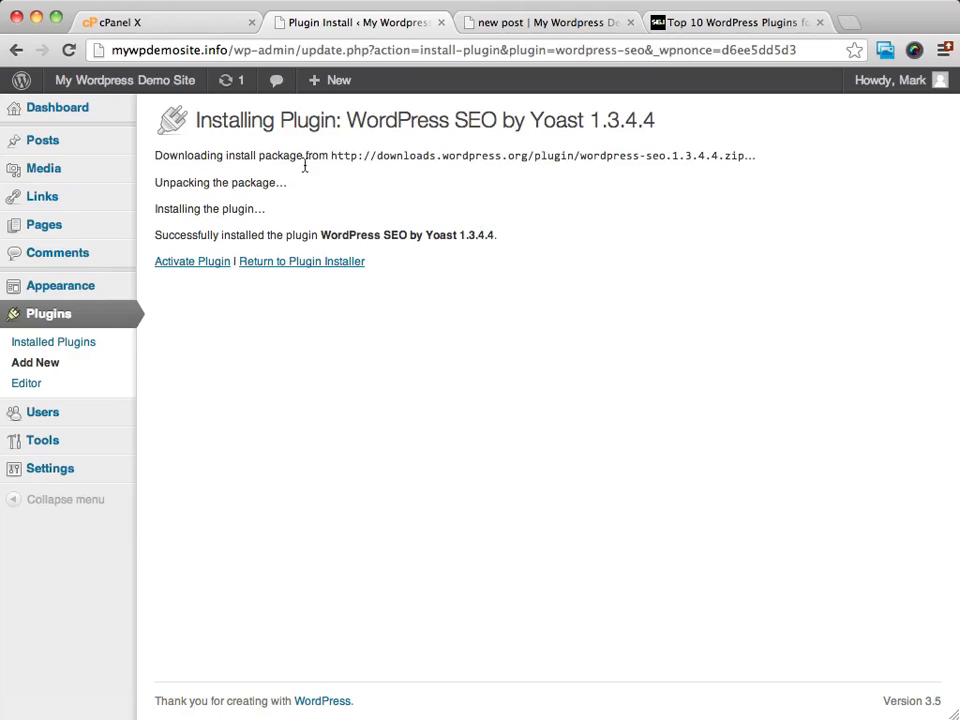
# - Activate the WordPress SEO plugin and answer its request to gather anonymous usage stats
pyautogui.click(187, 267)
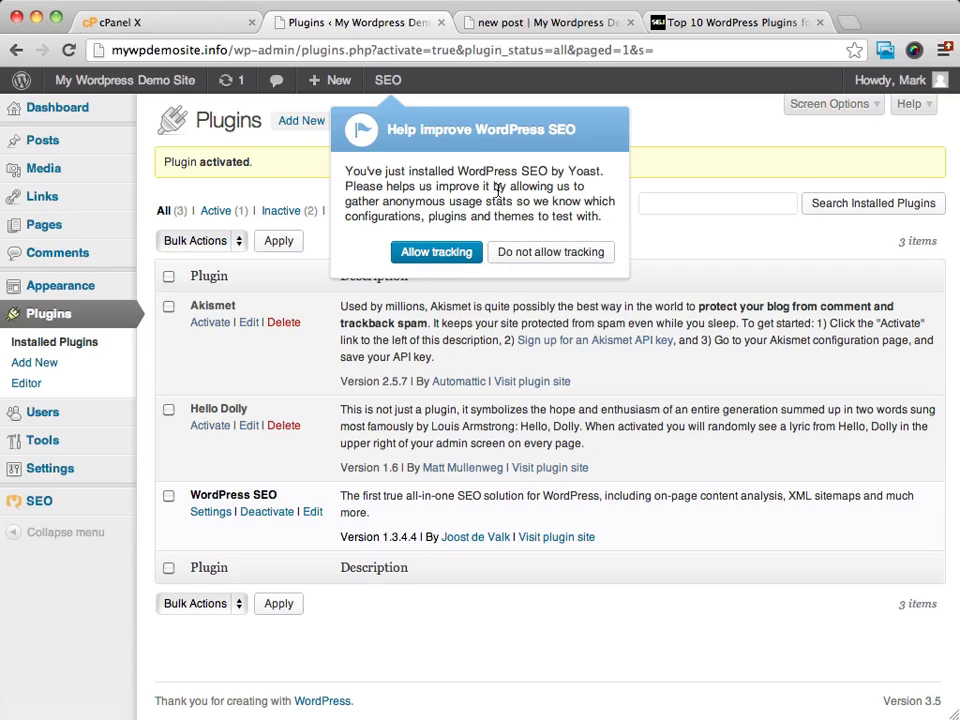
pyautogui.moveTo(388, 80)
pyautogui.moveTo(451, 141)
pyautogui.click(526, 252)
pyautogui.click(518, 253)
pyautogui.click(436, 252)
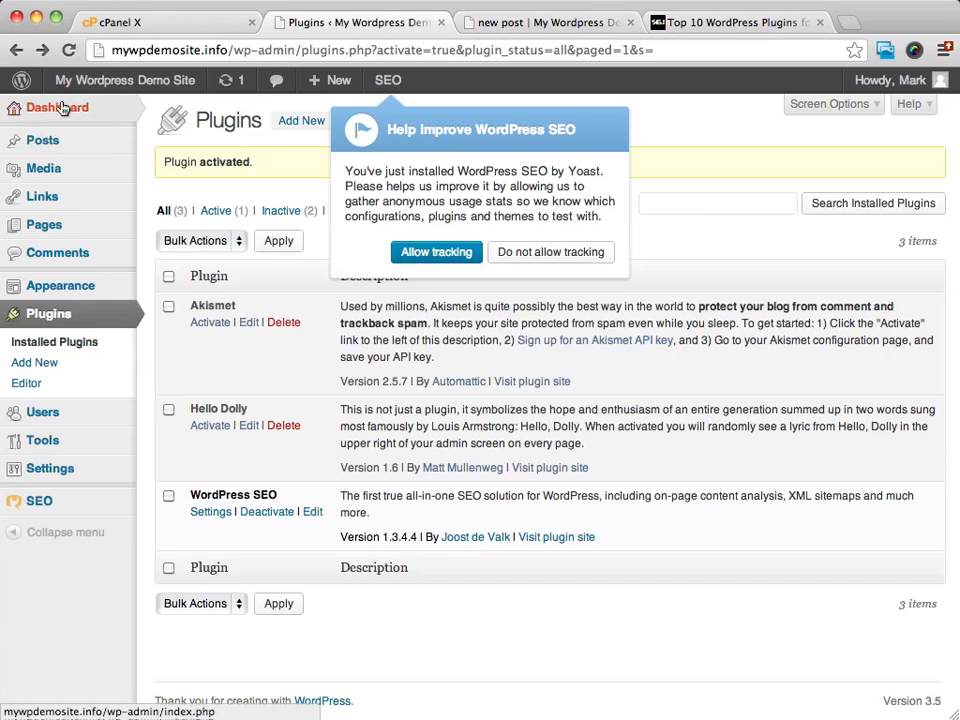
# - Return to the dashboard and dismiss the WordPress SEO introduction tour
pyautogui.click(62, 108)
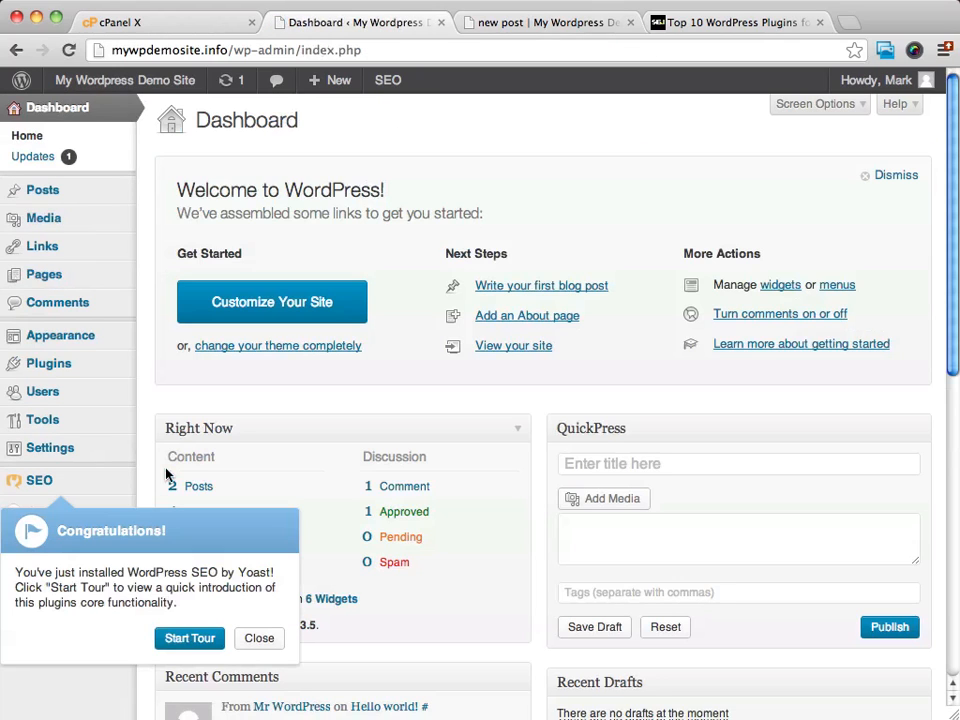
pyautogui.click(260, 638)
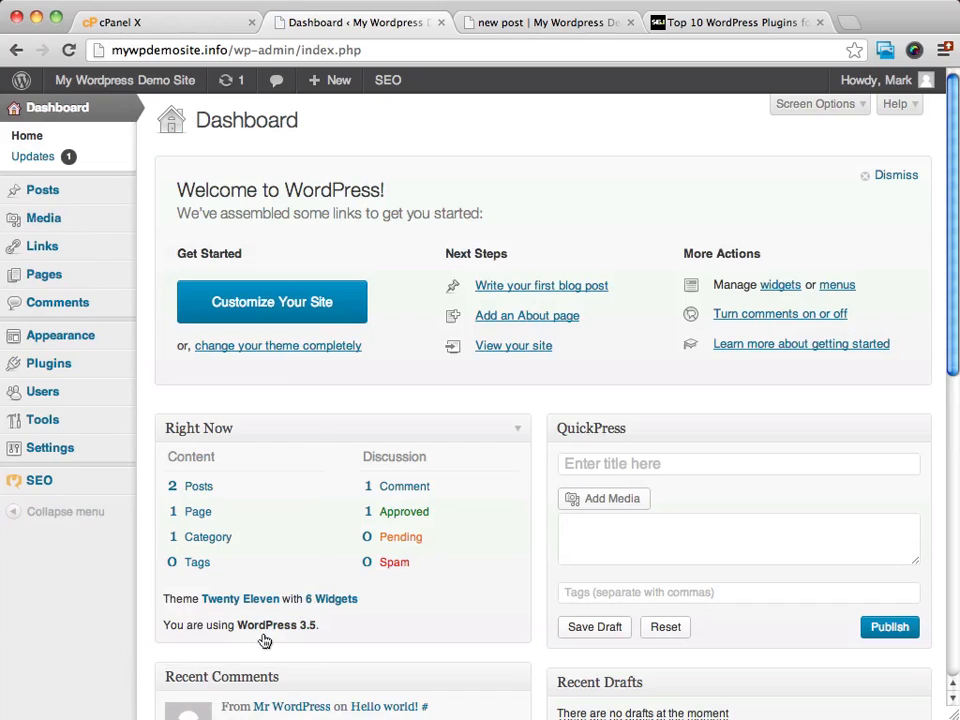
# - Open the search page for installing a new plugin from the installed plugins list
pyautogui.moveTo(40, 485)
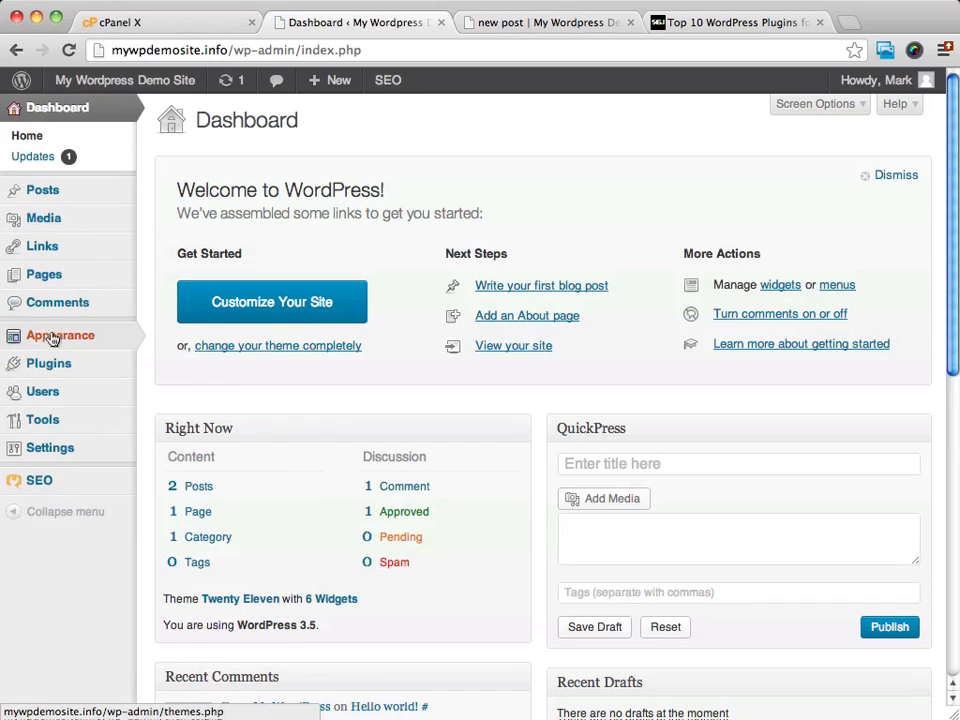
pyautogui.moveTo(52, 427)
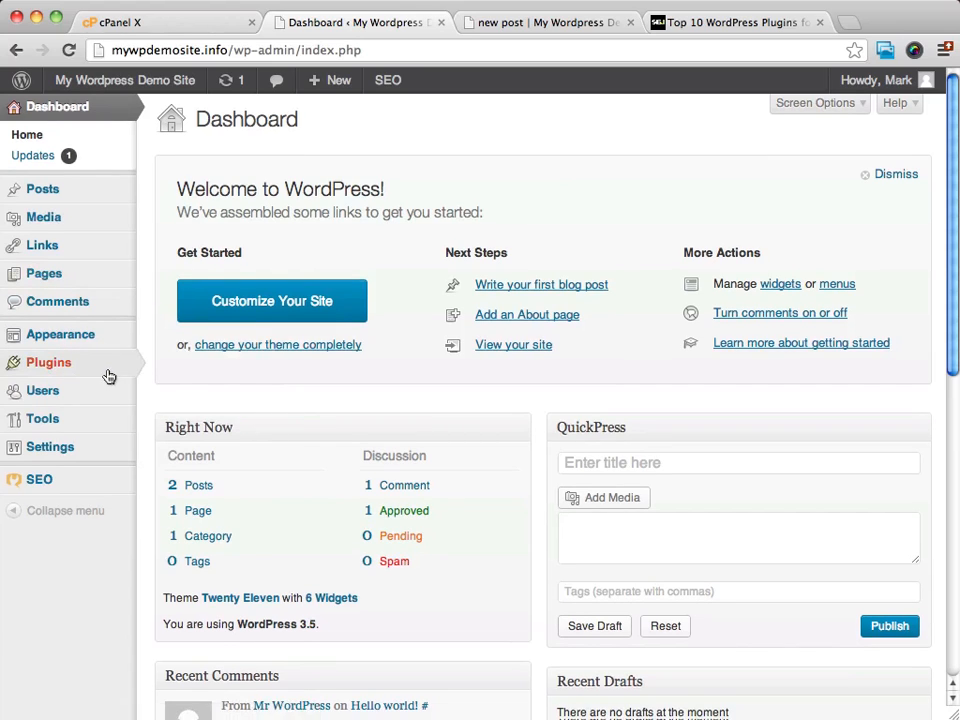
pyautogui.click(53, 366)
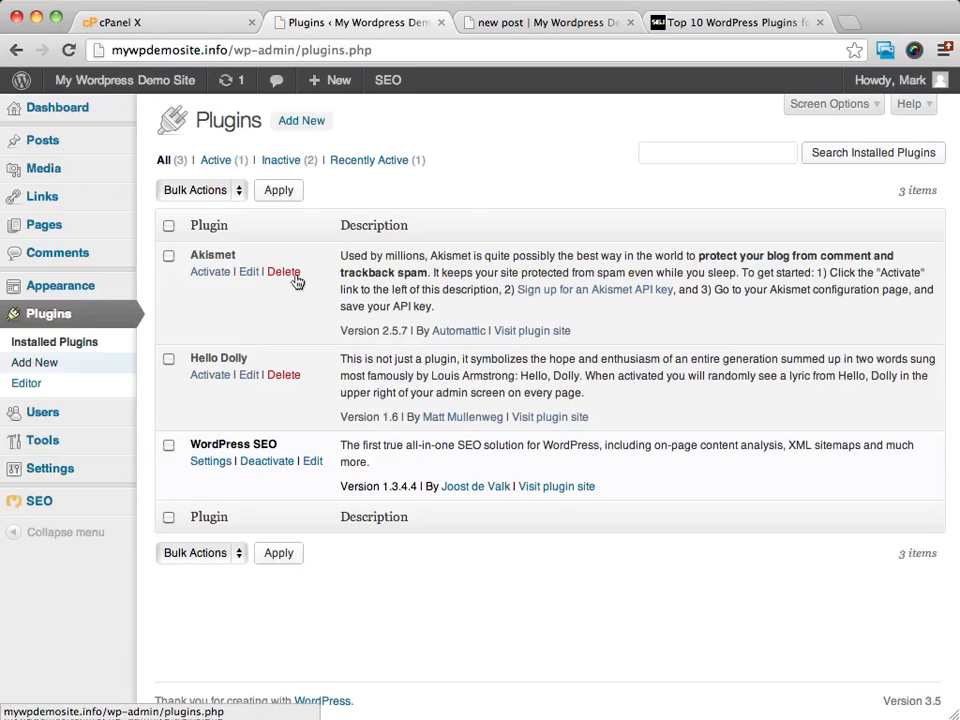
pyautogui.click(312, 120)
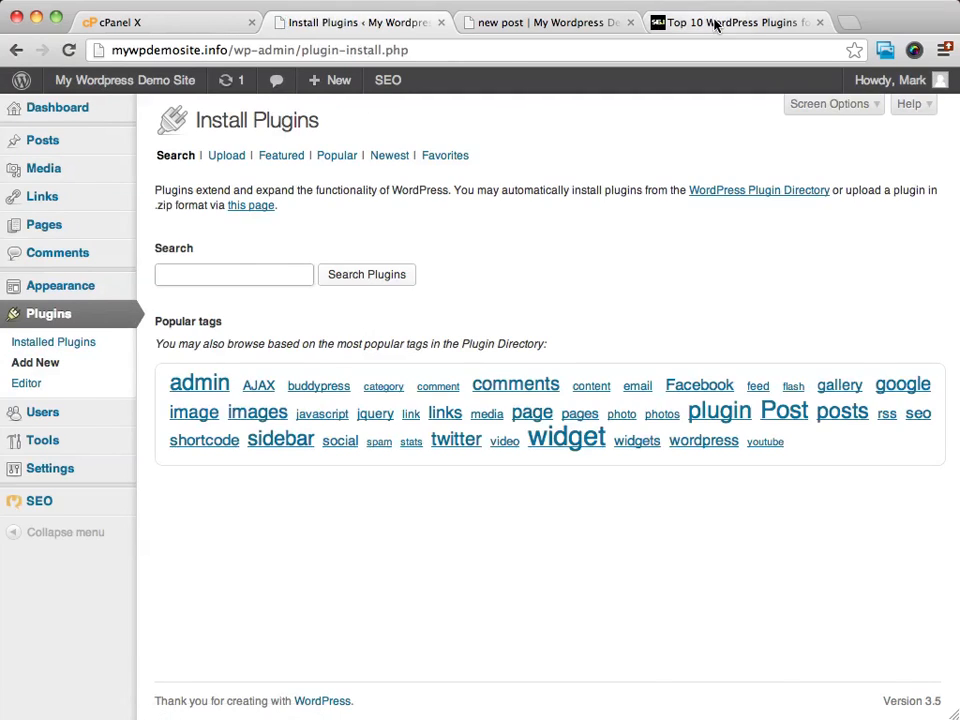
# - Copy the plugin name "W3 Total Cache" from its heading in the Top 10 WordPress Plugins article
pyautogui.click(714, 20)
pyautogui.scroll(-3, 337, 390)
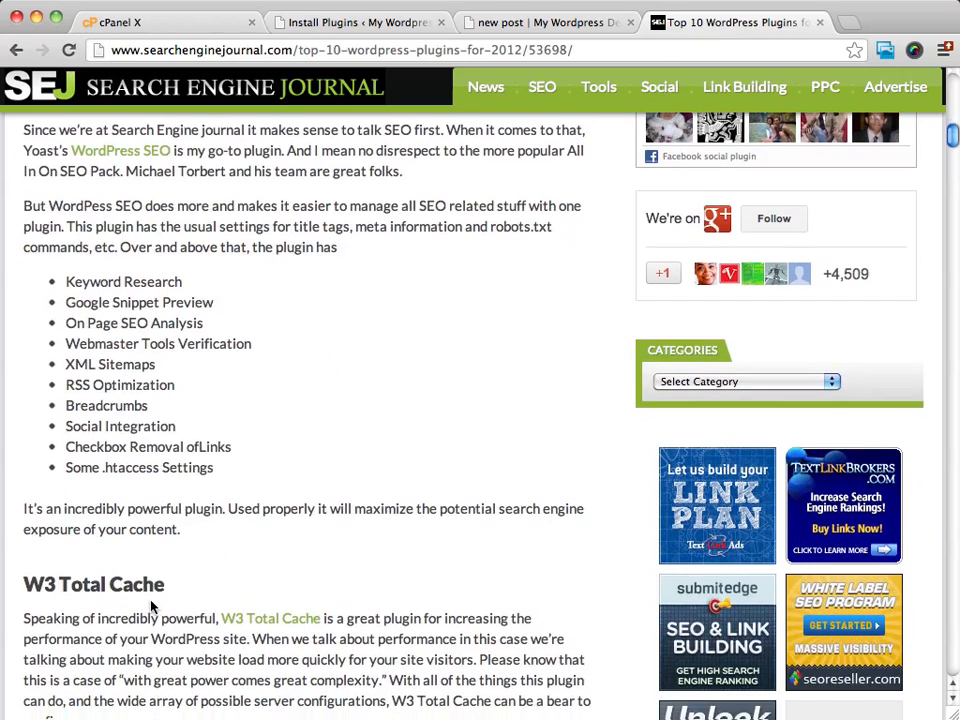
pyautogui.moveTo(160, 587); pyautogui.dragTo(22, 588)
pyautogui.hotkey('ctrl', 'c')
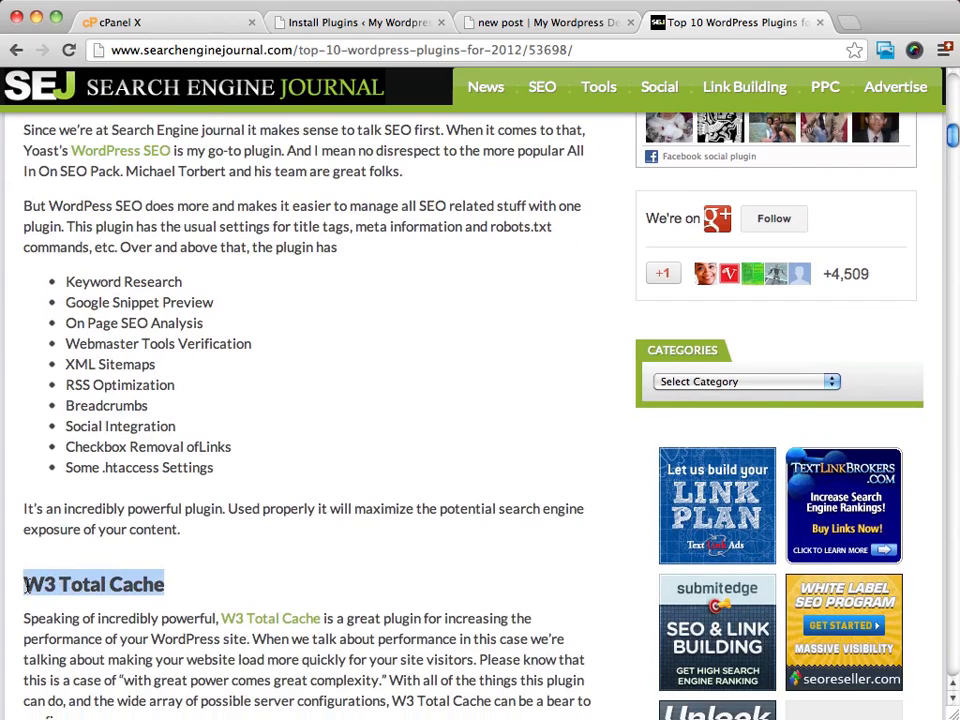
pyautogui.rightClick(105, 582)
pyautogui.click(110, 580)
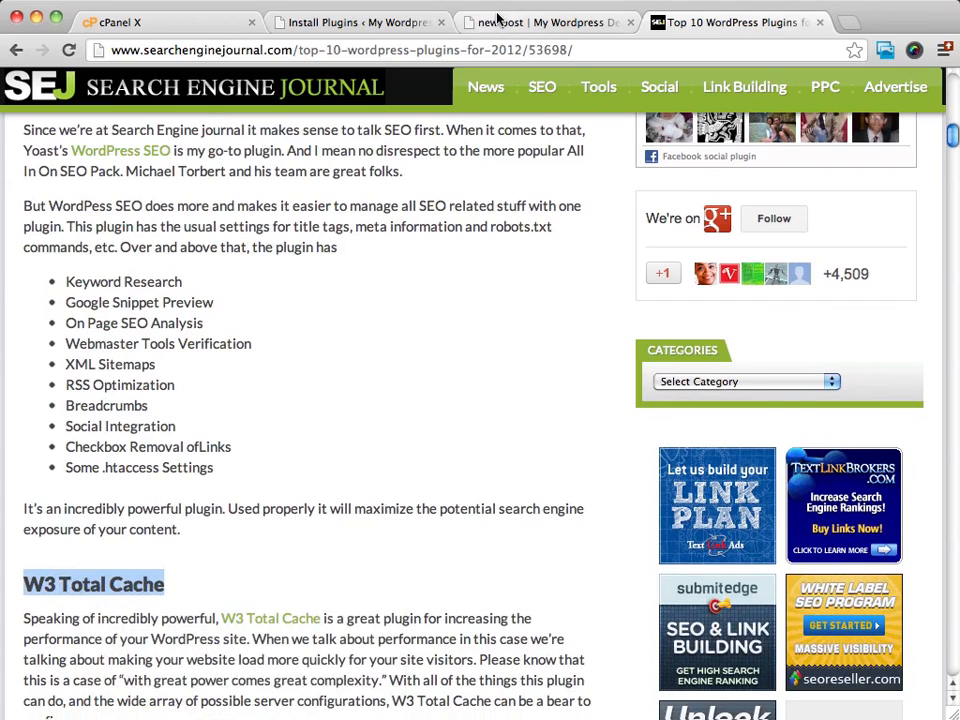
# - Search the plugin directory for "W3 Total Cache" from the Install Plugins page, using the copied name
pyautogui.click(337, 22)
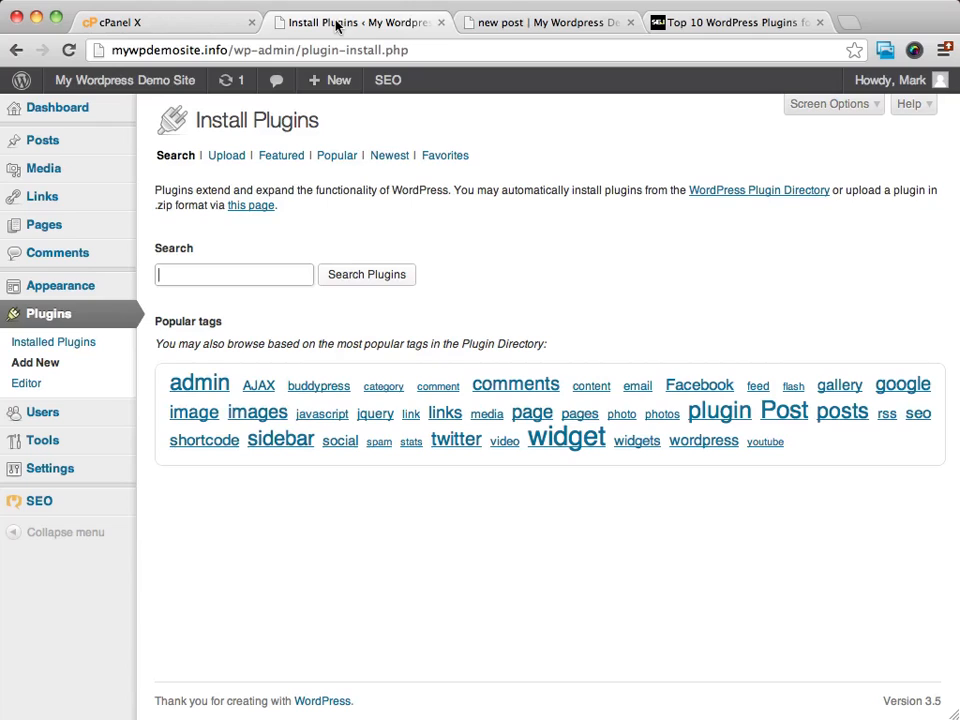
pyautogui.rightClick(214, 272)
pyautogui.click(250, 366)
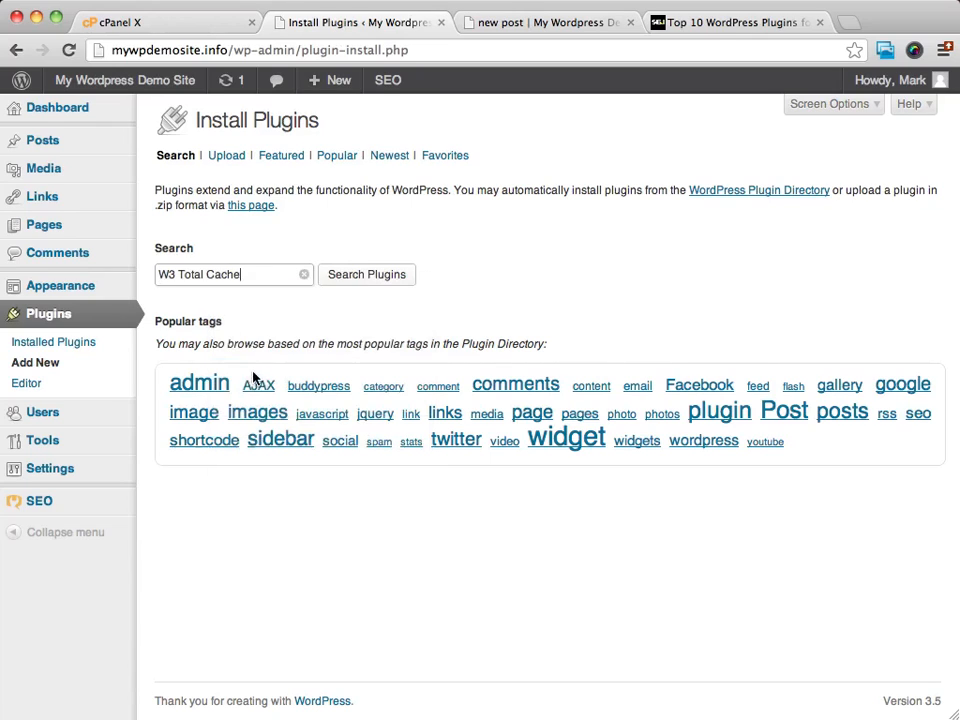
pyautogui.click(360, 274)
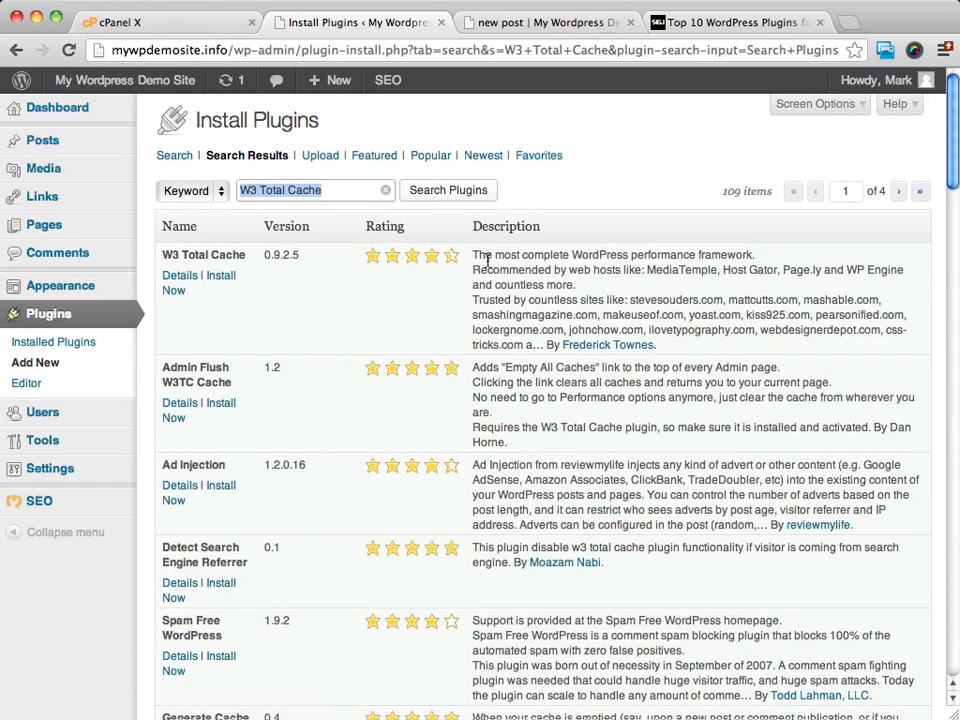
# - Install the W3 Total Cache plugin from the search results, confirm the installation and activate it
pyautogui.click(222, 278)
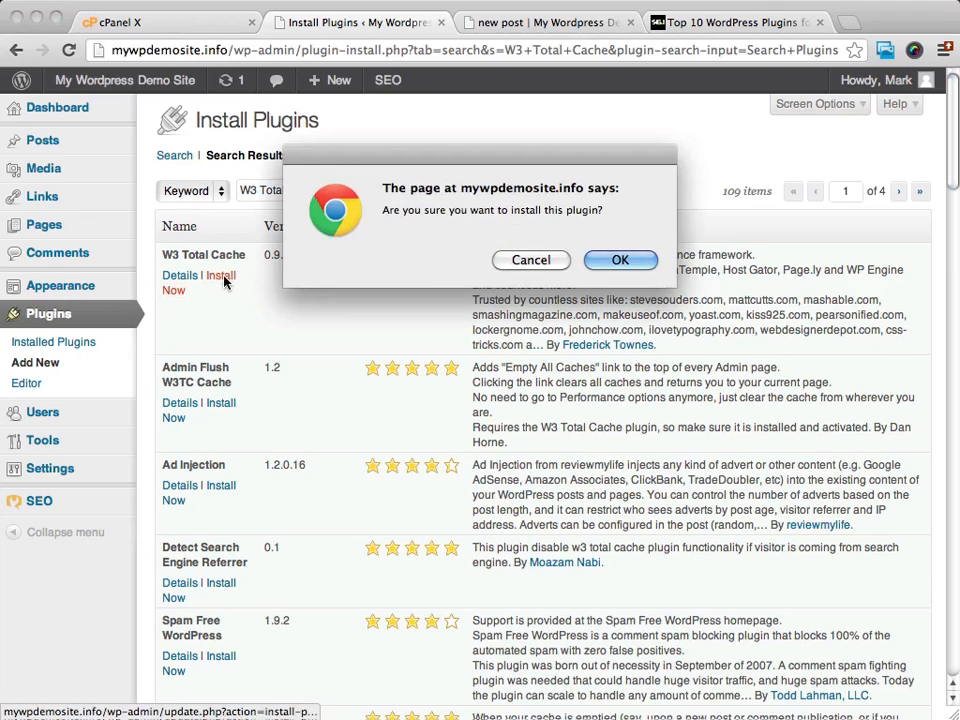
pyautogui.click(618, 260)
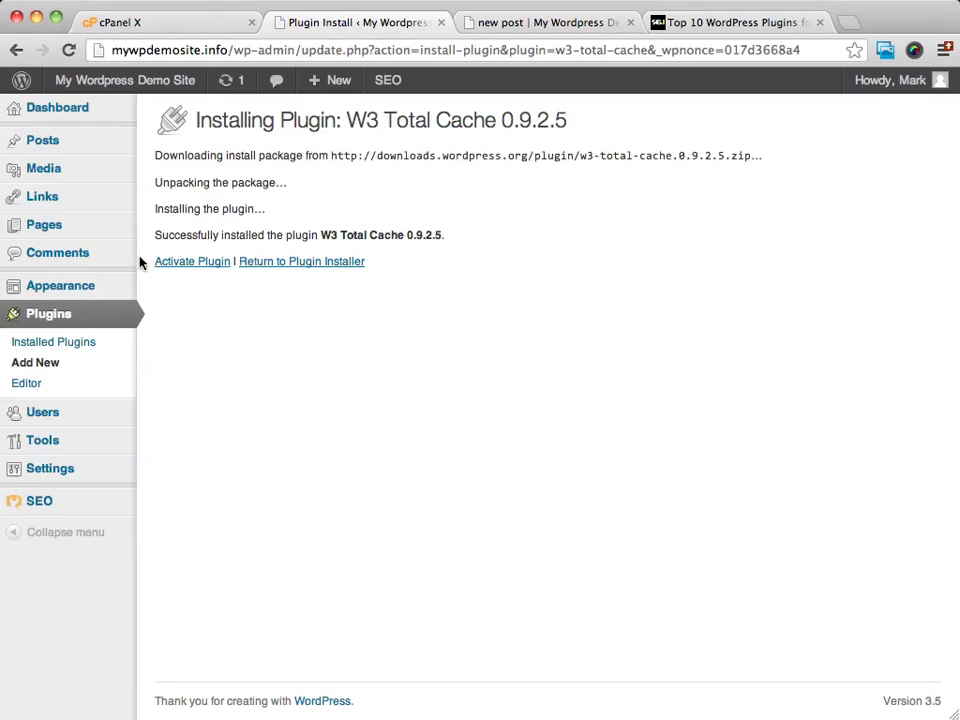
pyautogui.click(193, 262)
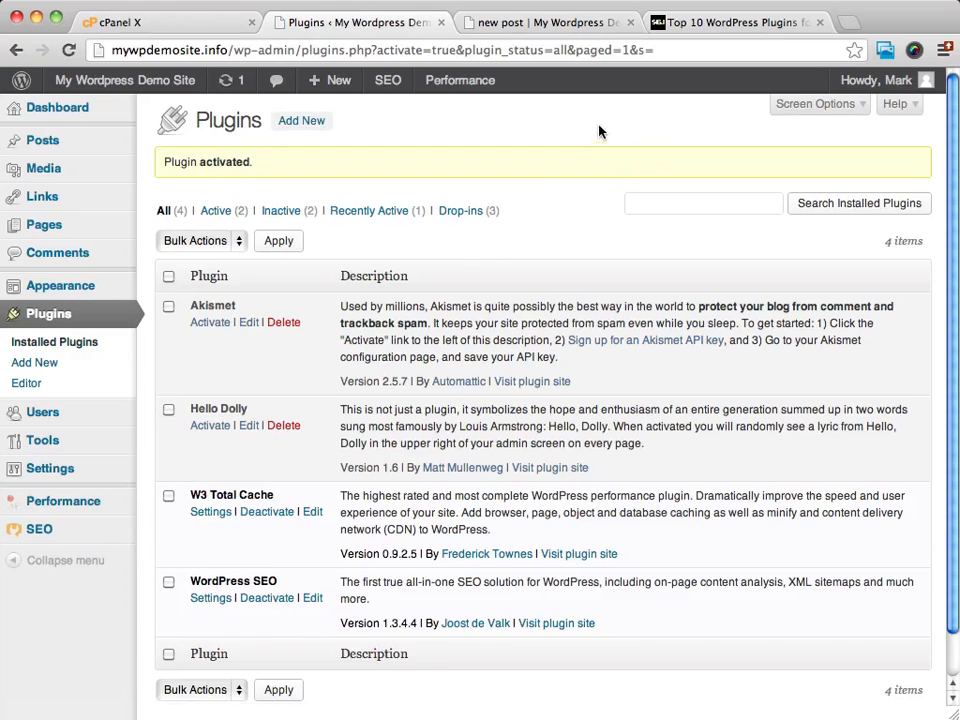
# - Return to the WordPress dashboard and open W3 Total Cache's General Settings page
pyautogui.scroll(-1, 502, 249)
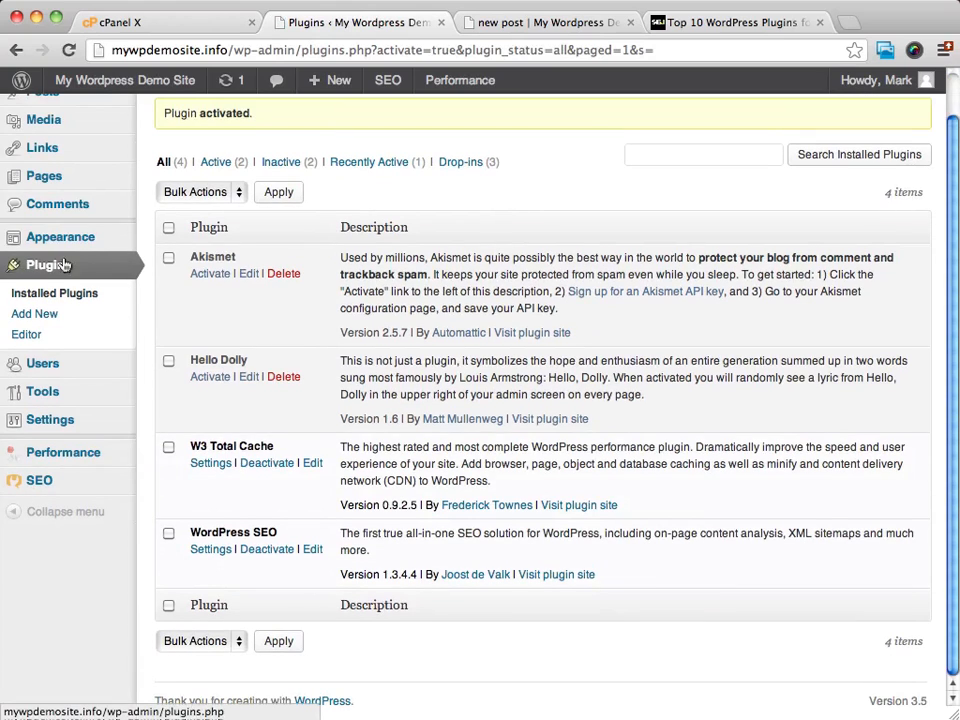
pyautogui.scroll(1, 451, 273)
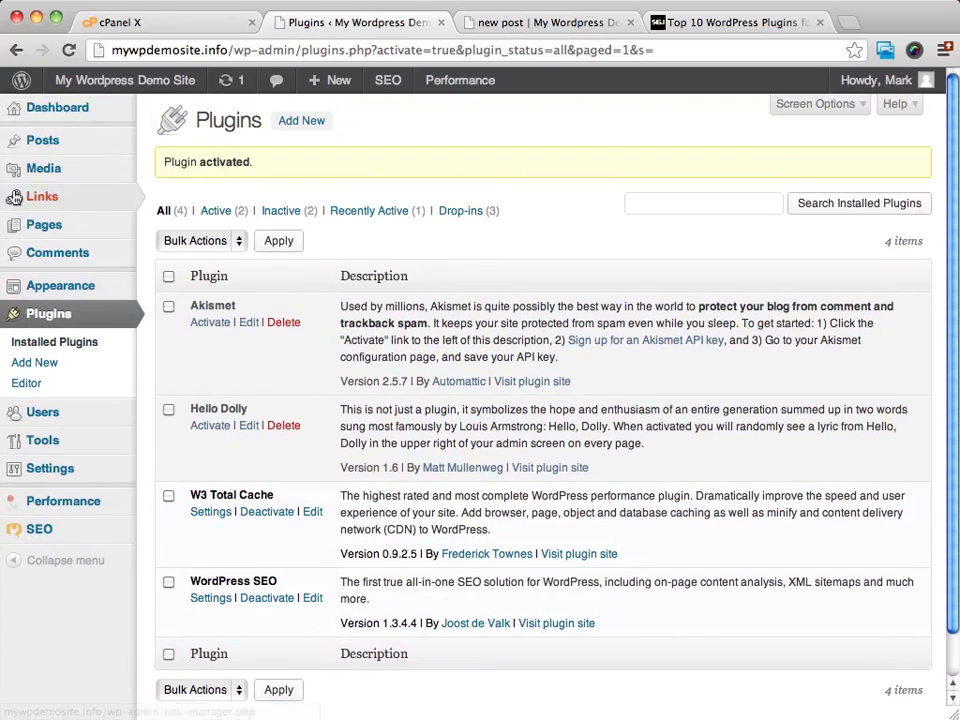
pyautogui.click(56, 107)
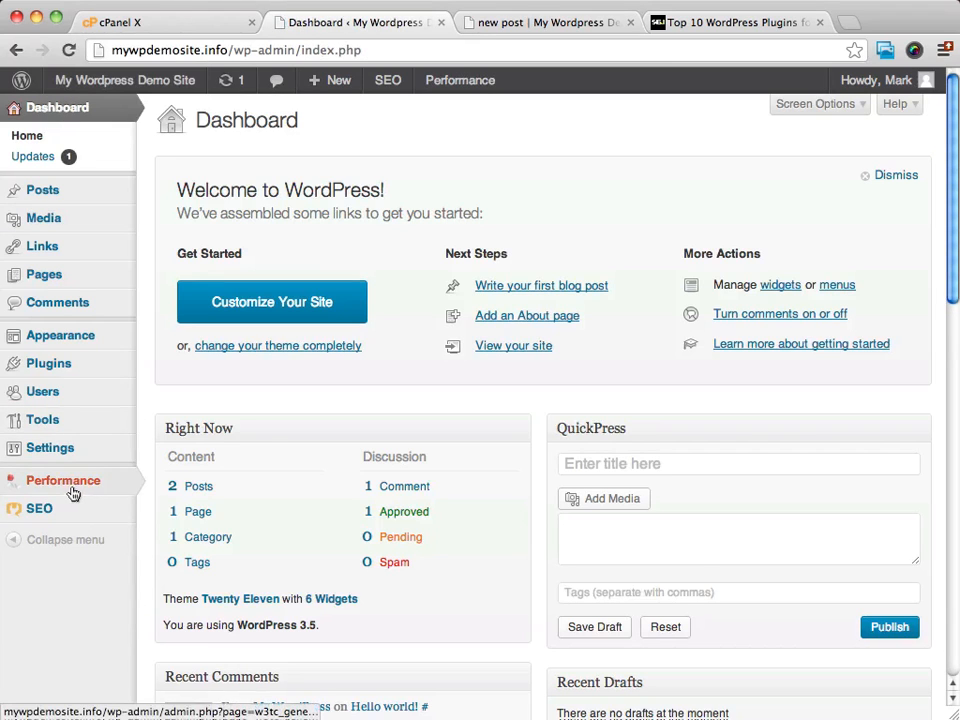
pyautogui.moveTo(55, 489)
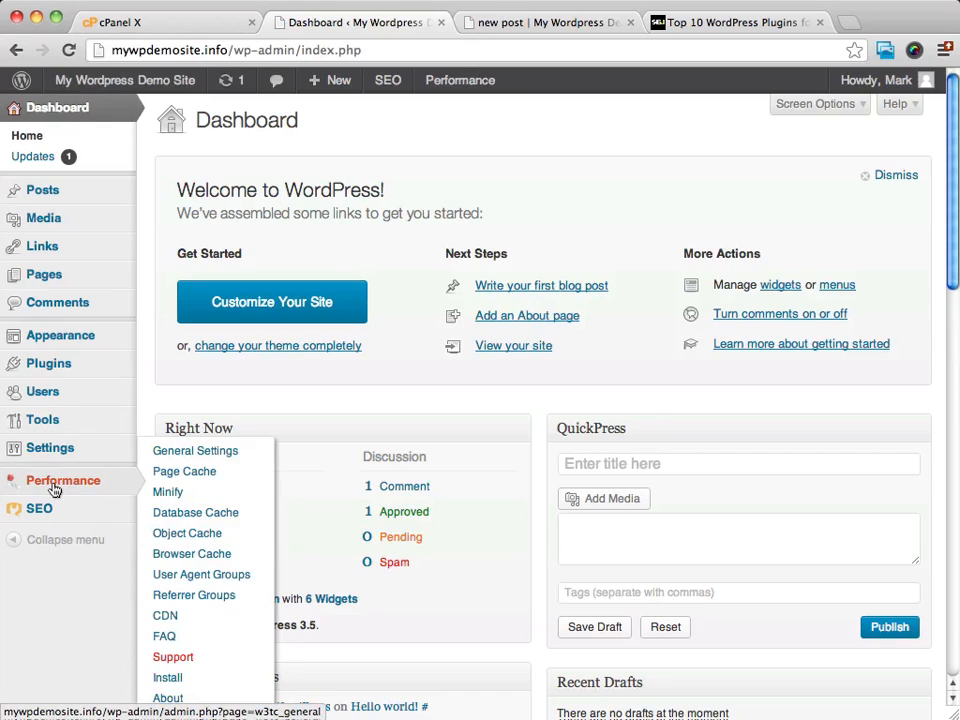
pyautogui.click(215, 452)
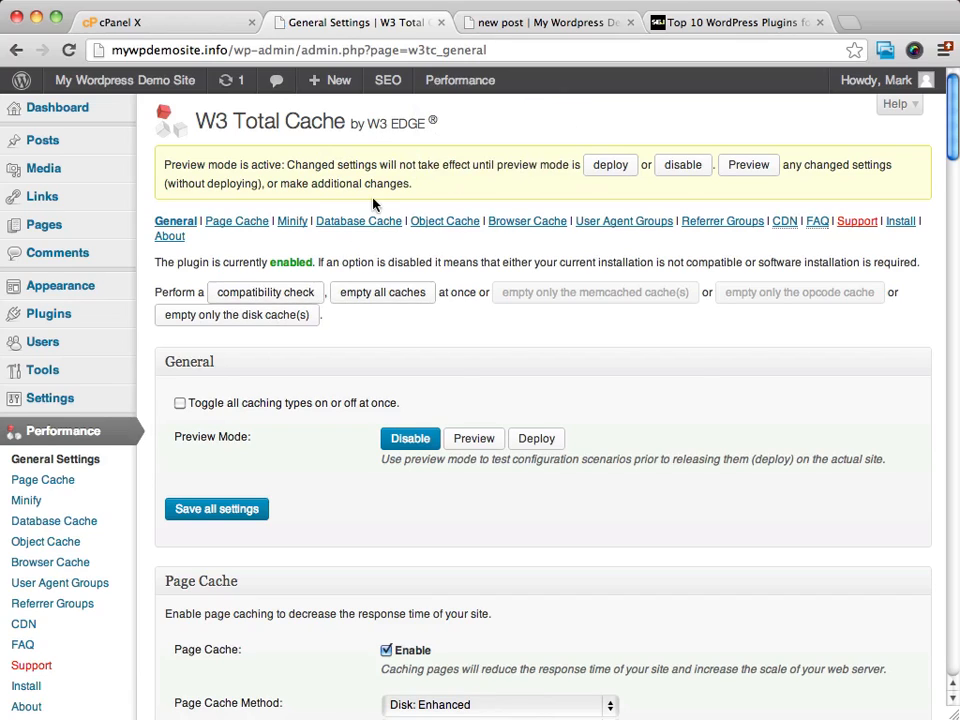
# - Look through the W3 Total Cache general settings and the list of its Performance sections
pyautogui.scroll(-2, 464, 285)
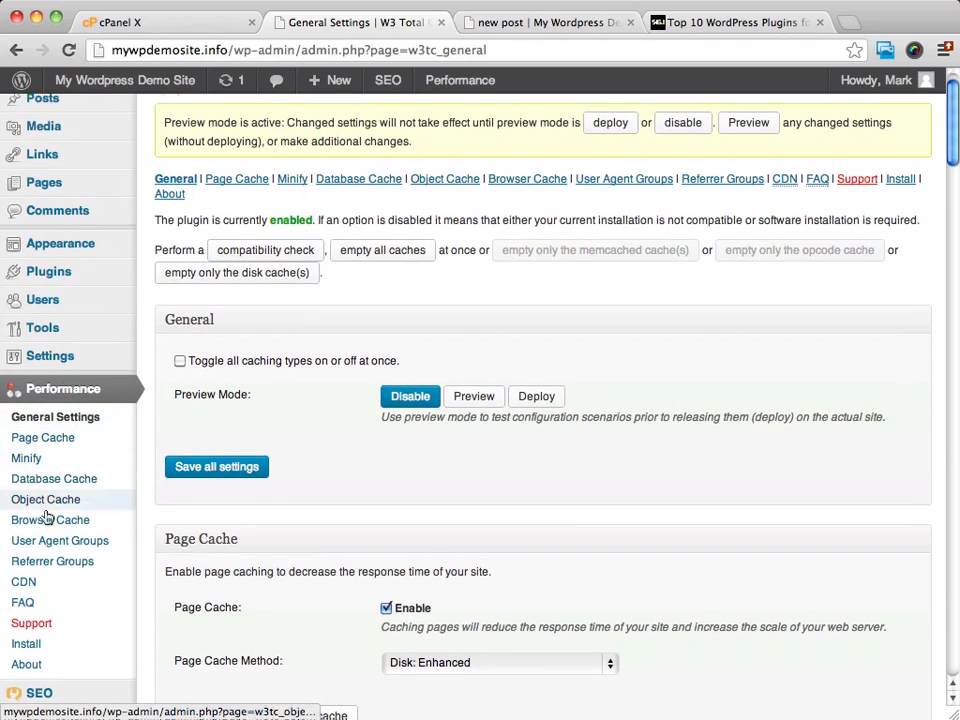
pyautogui.click(52, 391)
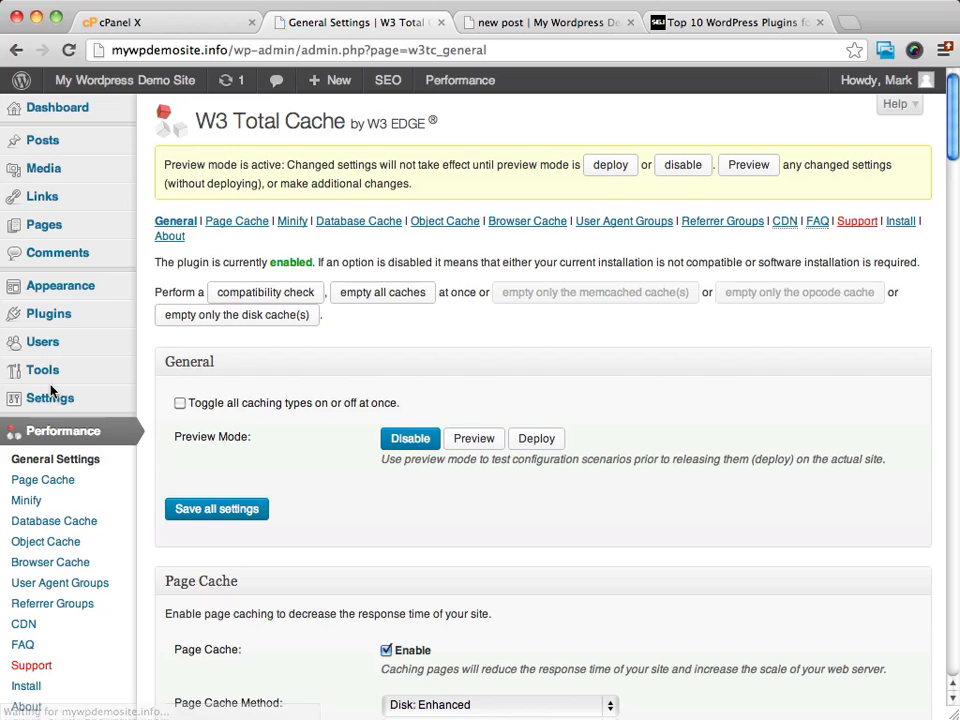
pyautogui.scroll(-5, 101, 326)
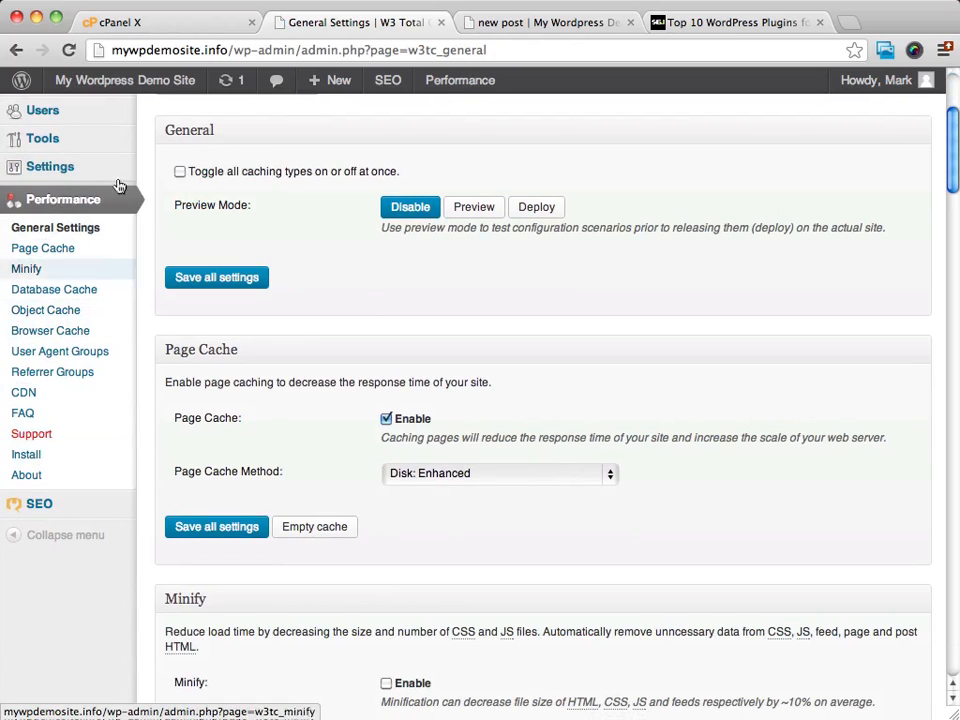
pyautogui.click(12, 206)
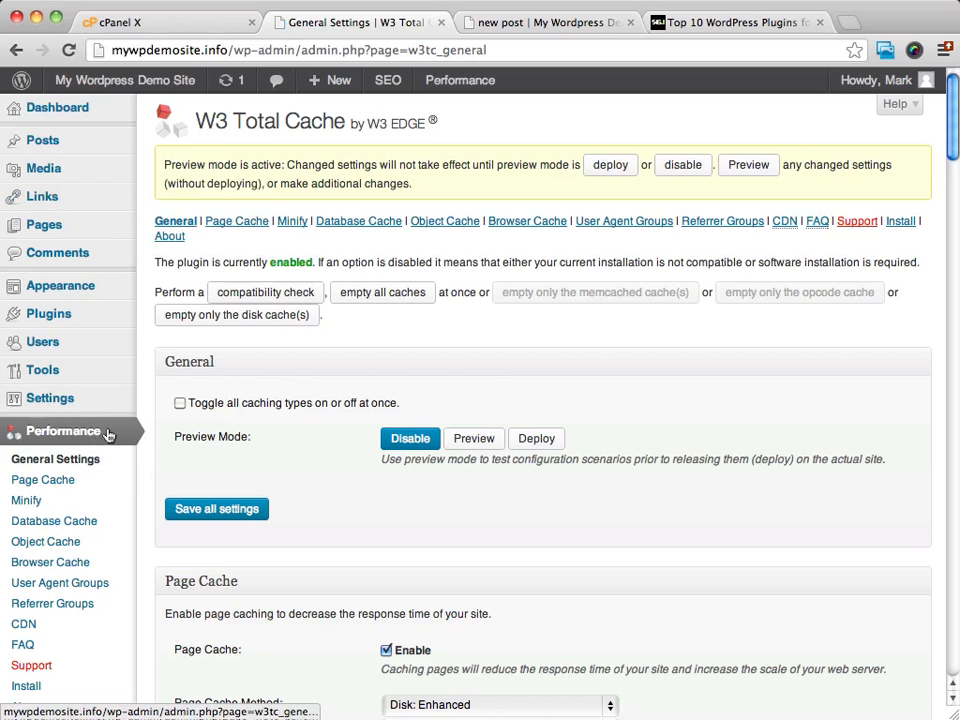
pyautogui.click(128, 434)
pyautogui.scroll(-5, 103, 336)
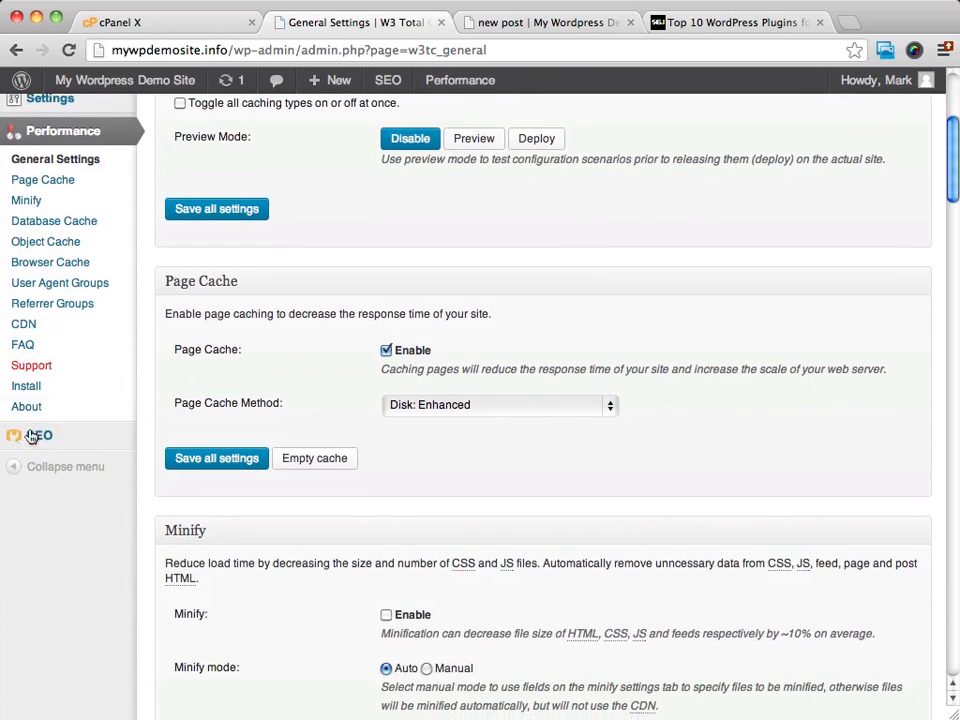
# - Open the WordPress SEO general settings and review the introduction tour, tracking, security and Webmaster Tools options
pyautogui.click(43, 443)
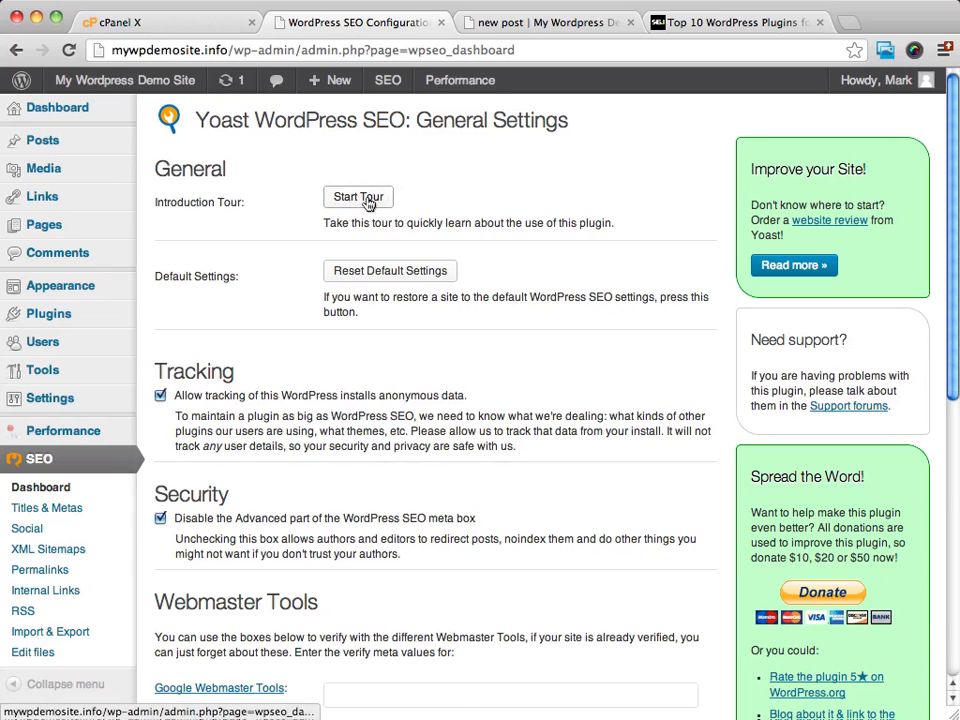
pyautogui.scroll(-5, 525, 224)
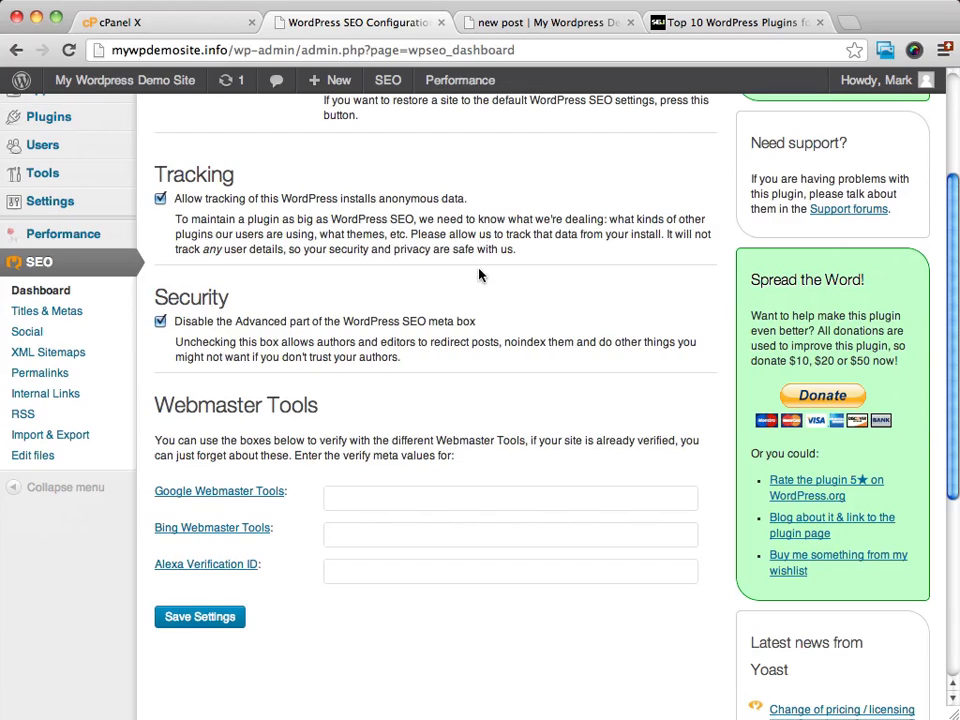
pyautogui.scroll(5, 480, 274)
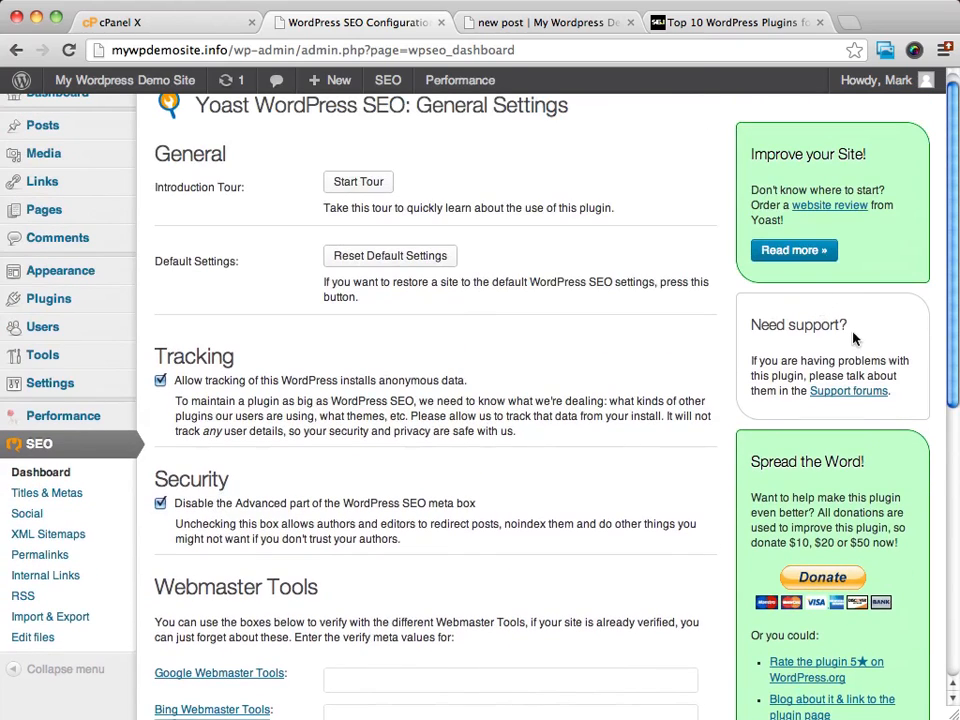
pyautogui.scroll(1, 548, 355)
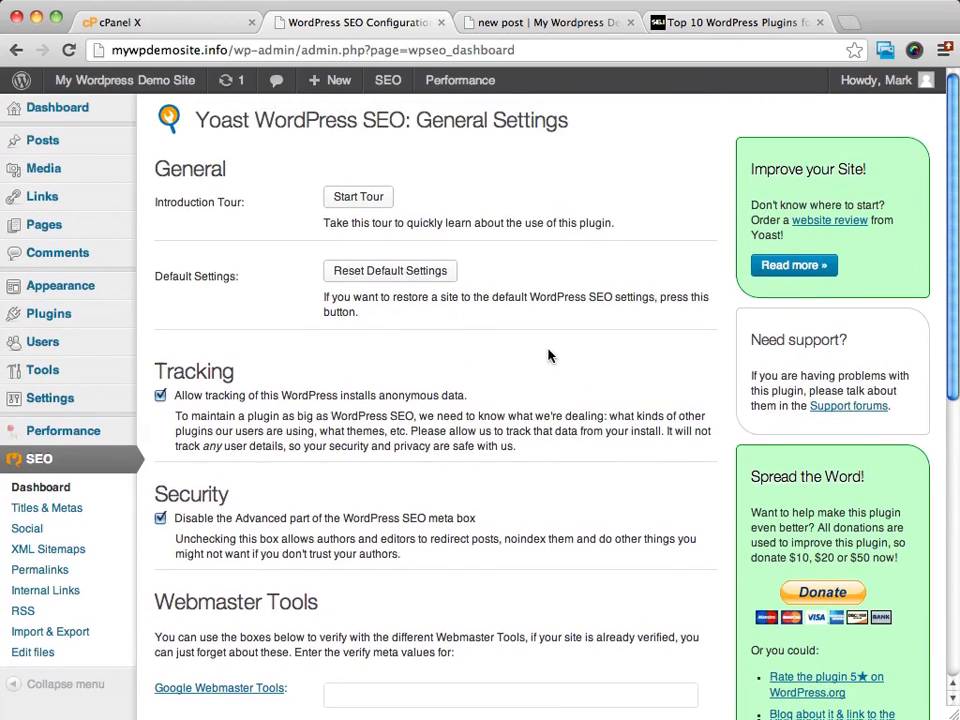